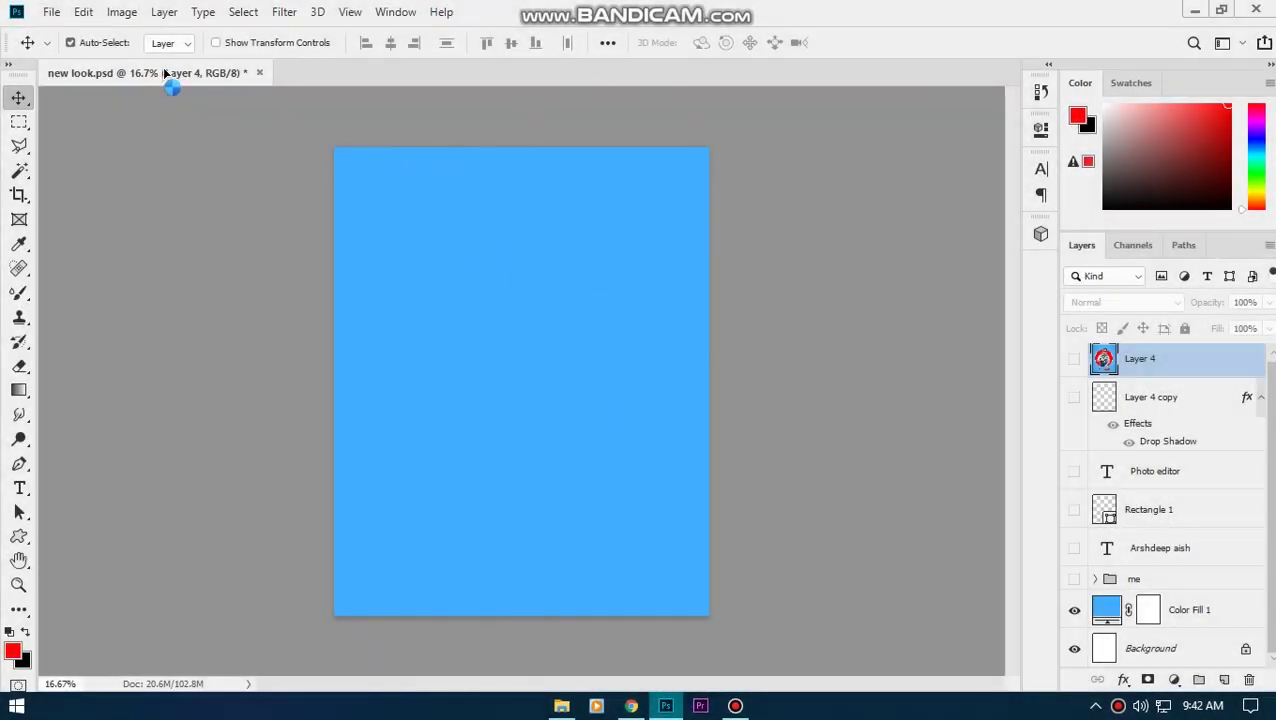
# - Resize the image to 8 × 10 inches at 300 ppi with Bicubic Smoother resampling
pyautogui.click(112, 12)
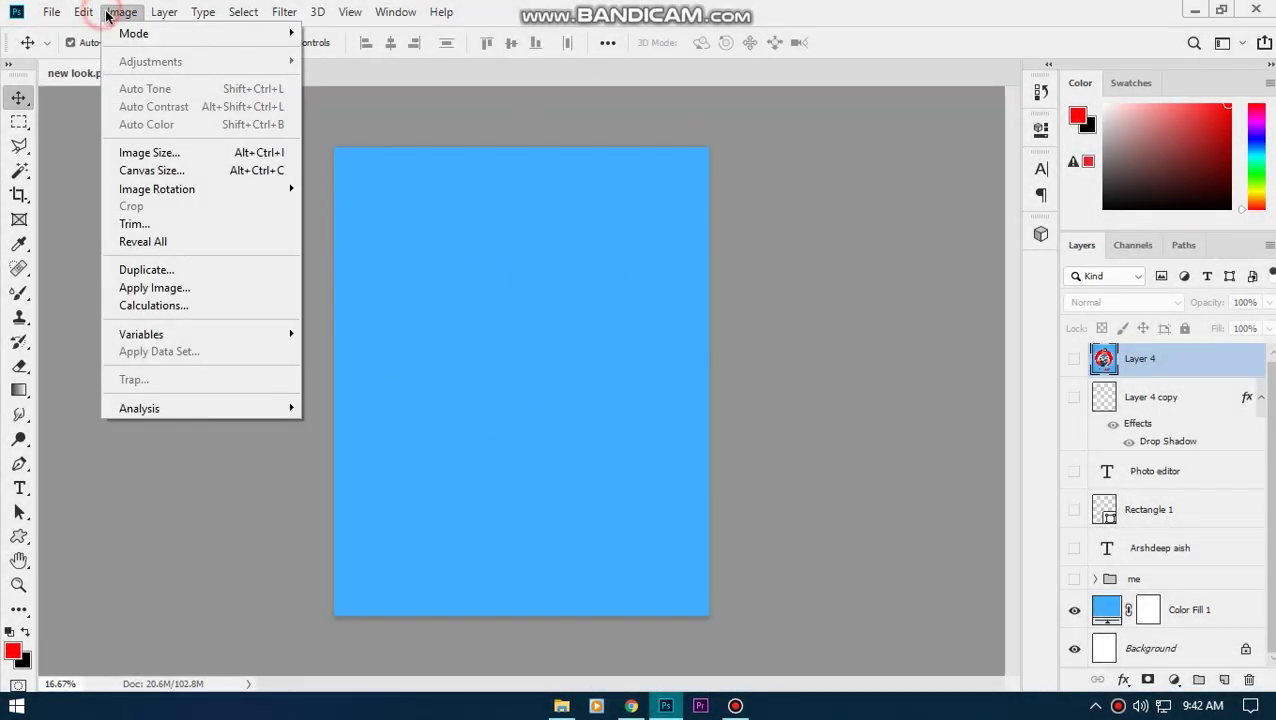
pyautogui.click(140, 152)
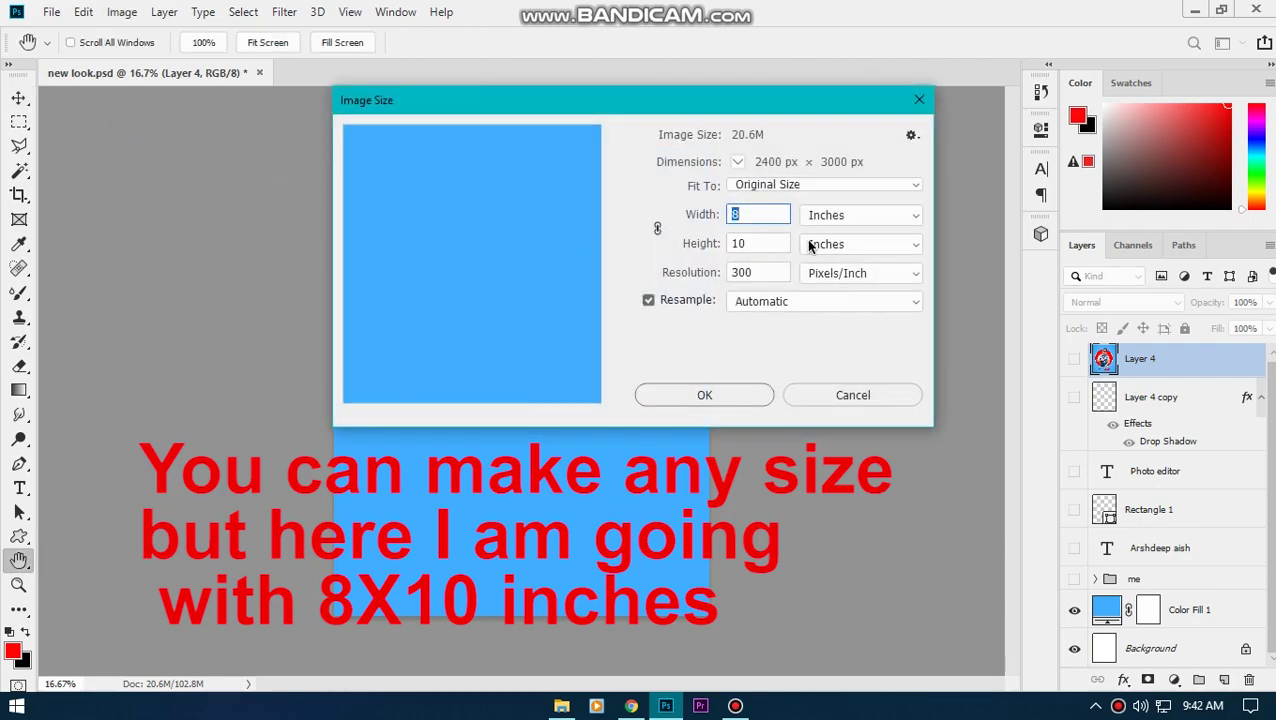
pyautogui.click(805, 301)
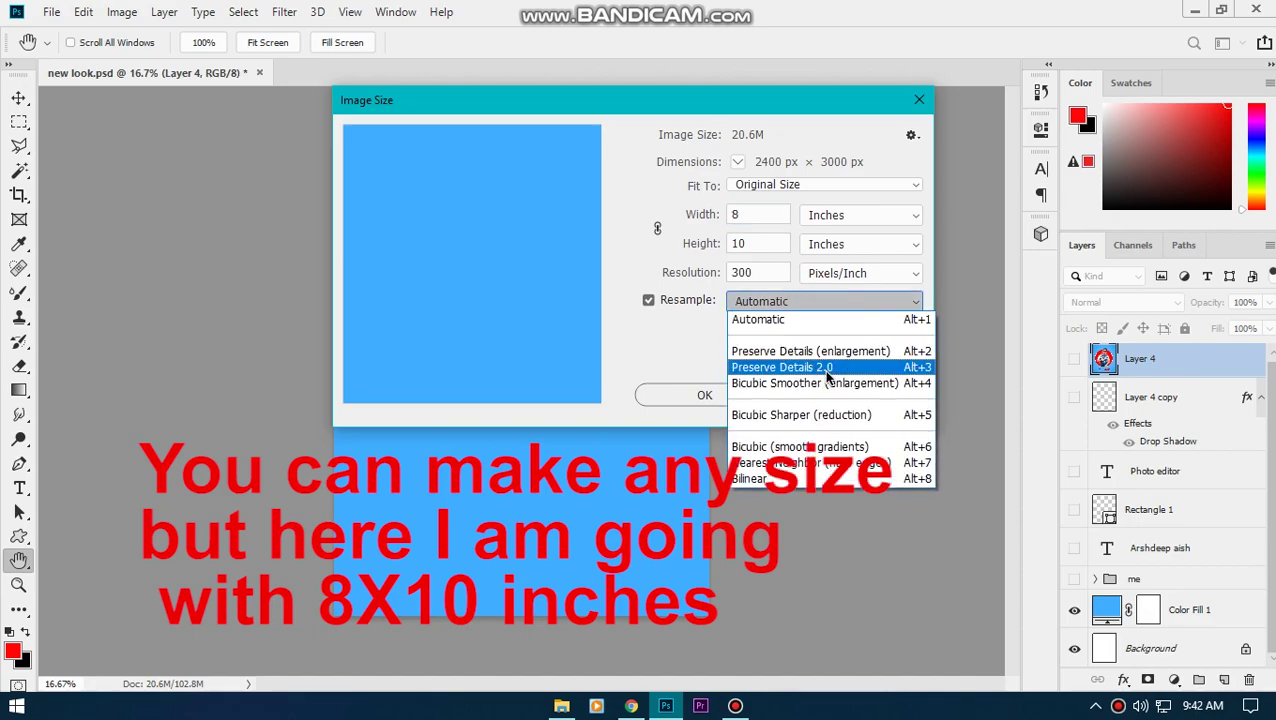
pyautogui.click(897, 384)
pyautogui.click(669, 397)
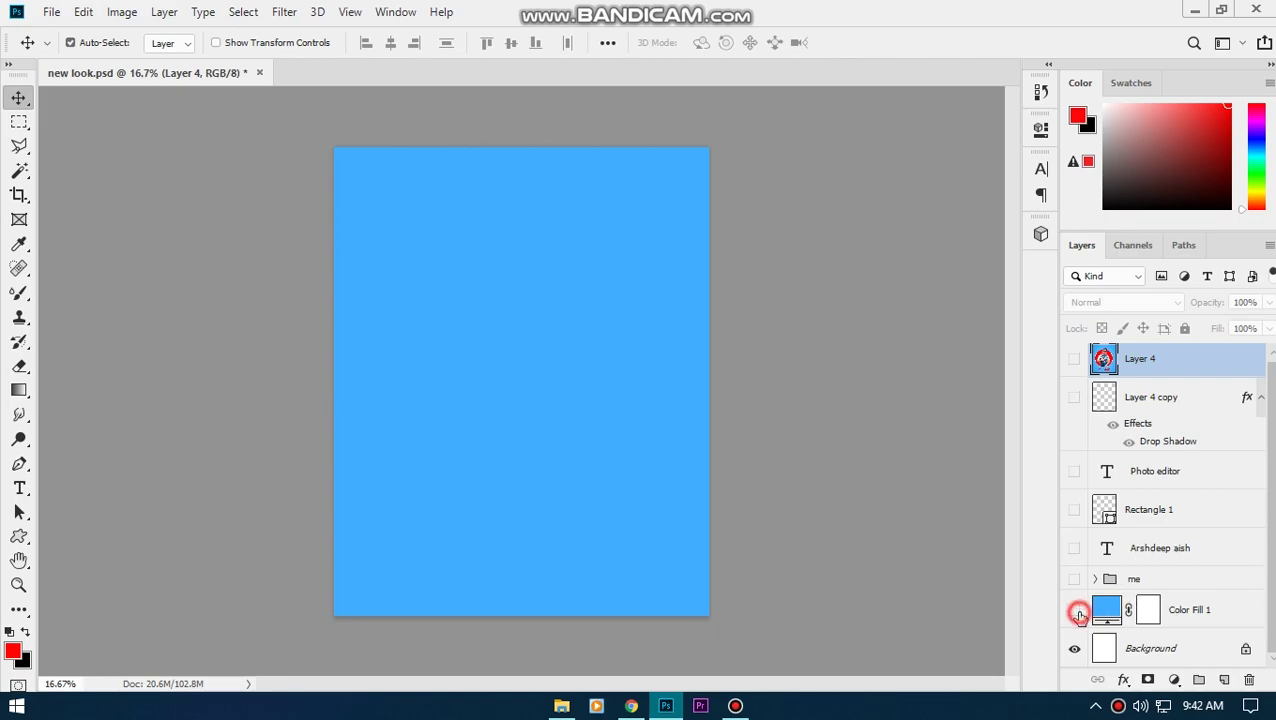
# - Confirm the Color Fill 1 background as blue 40aeff and expand the me layer group
pyautogui.click(1075, 610)
pyautogui.click(1075, 610)
pyautogui.doubleClick(1107, 612)
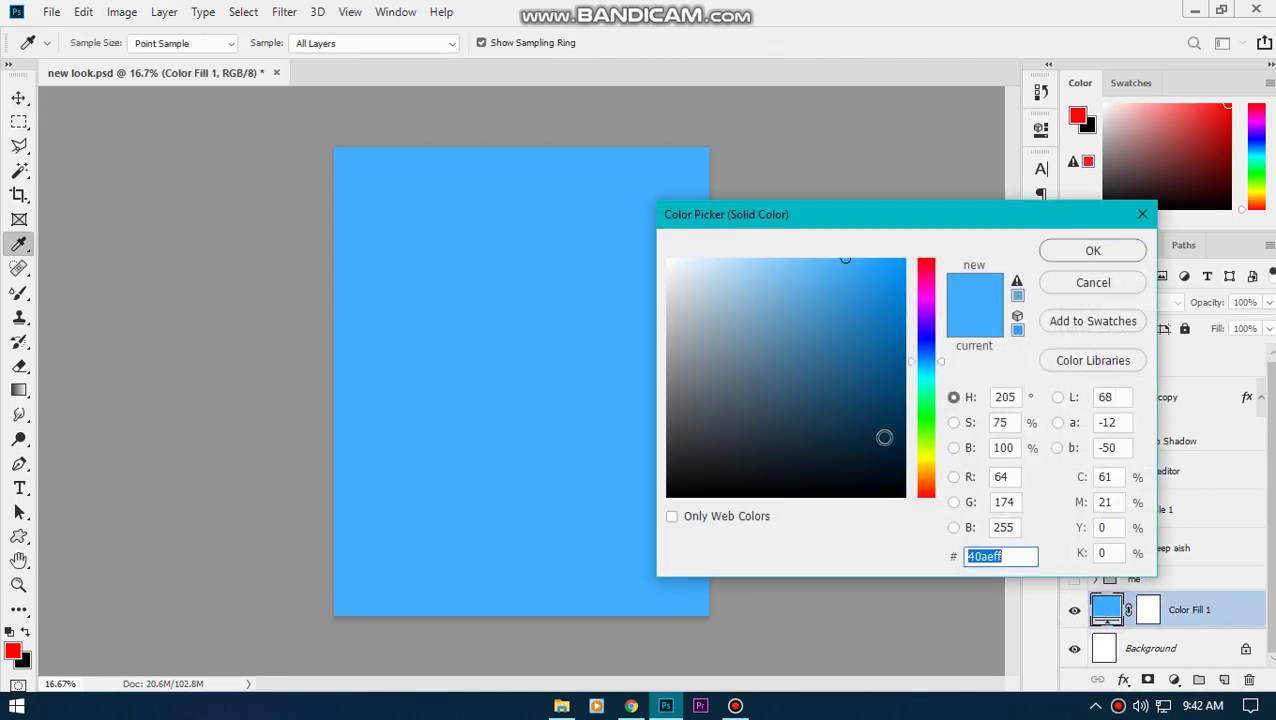
pyautogui.click(1008, 562)
pyautogui.doubleClick(1008, 562)
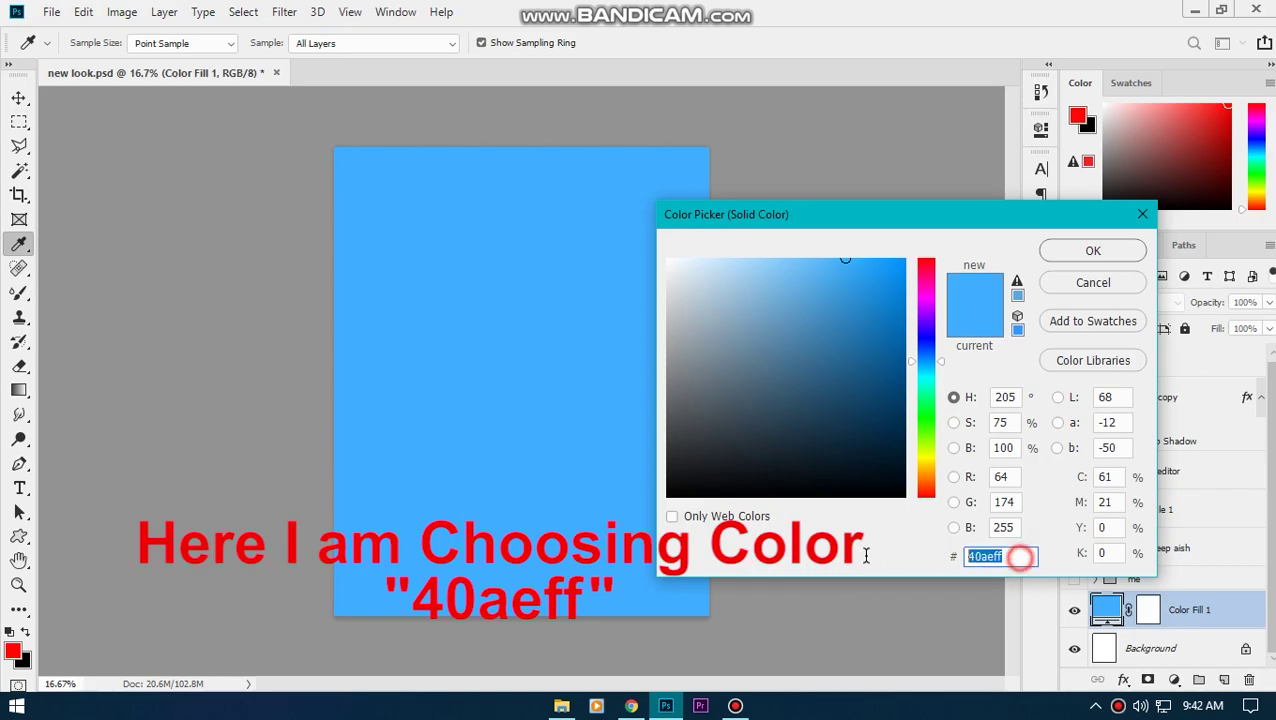
pyautogui.moveTo(901, 213); pyautogui.dragTo(709, 70)
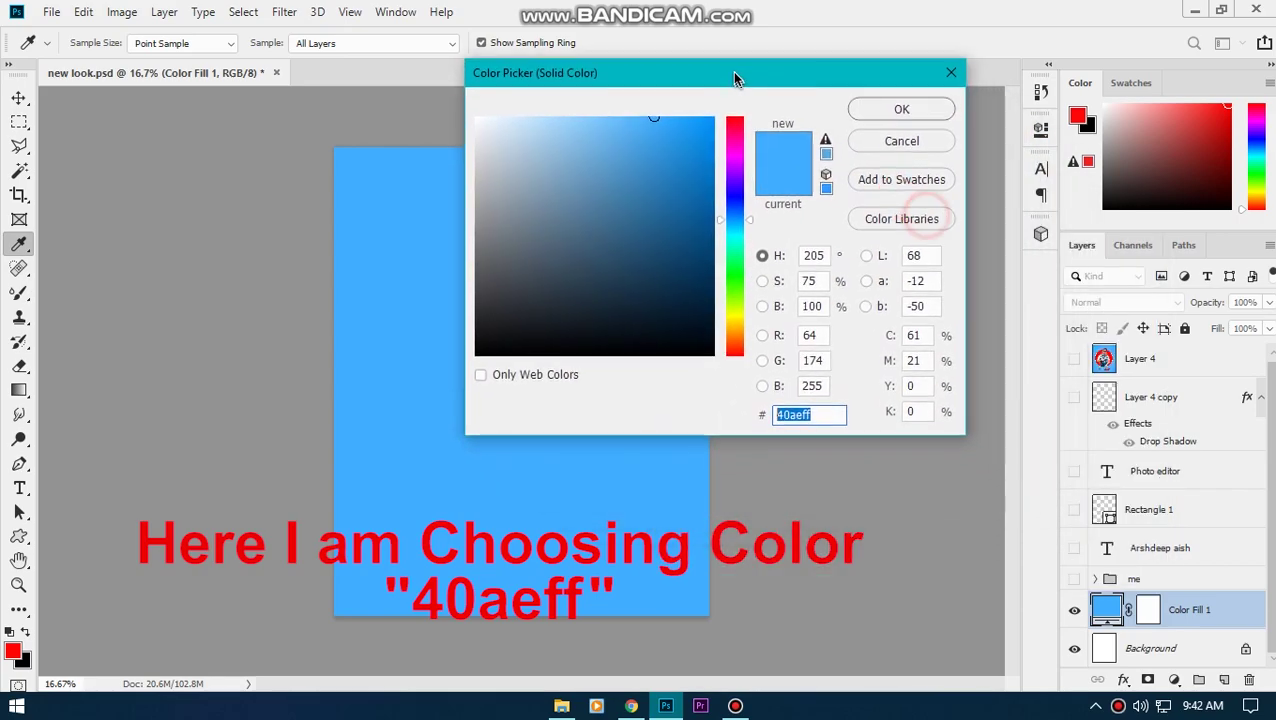
pyautogui.click(820, 414)
pyautogui.click(866, 110)
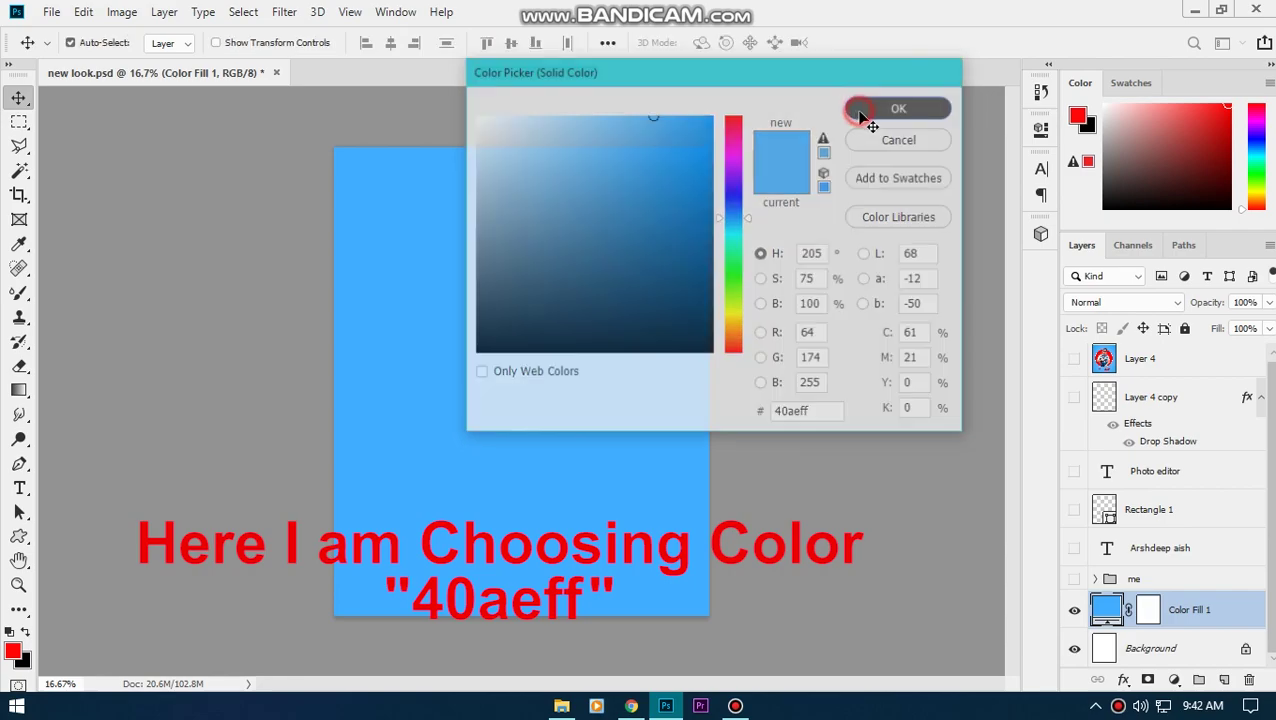
pyautogui.click(1096, 578)
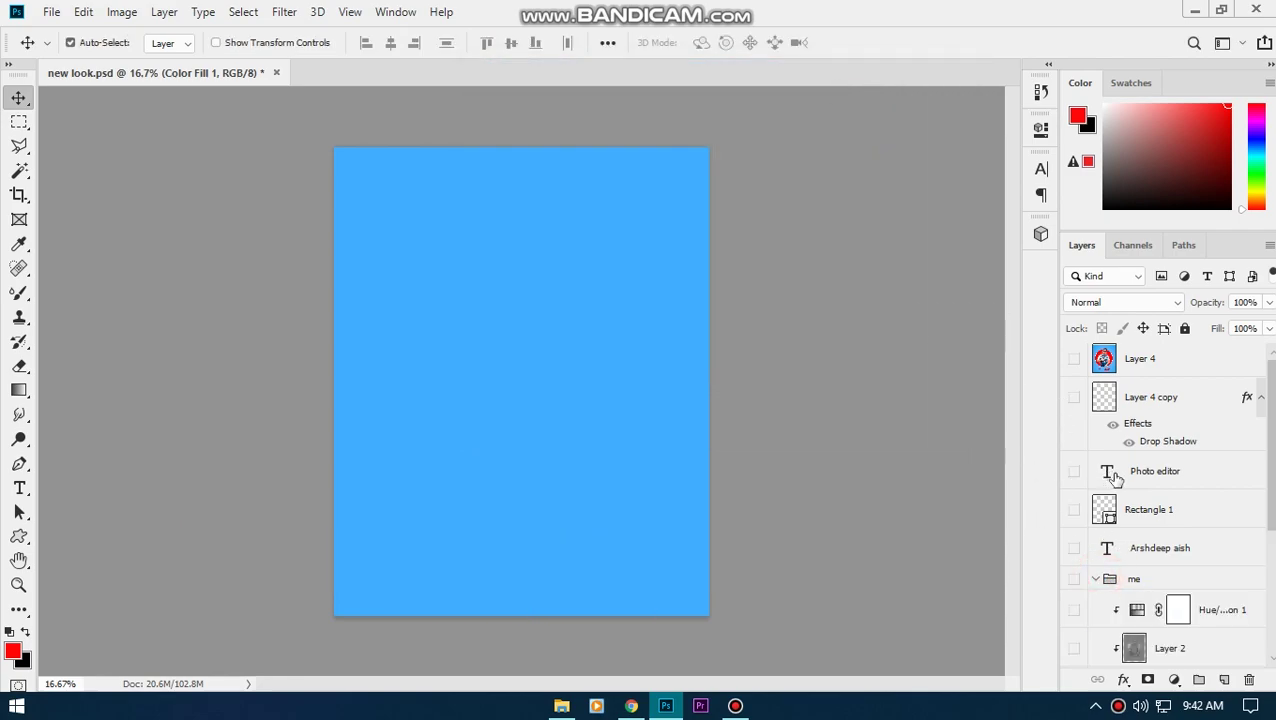
pyautogui.scroll(-3, 1122, 505)
# - Show and select Layer 1's cut-out man, close the original portrait photo, and zoom in
pyautogui.click(1073, 495)
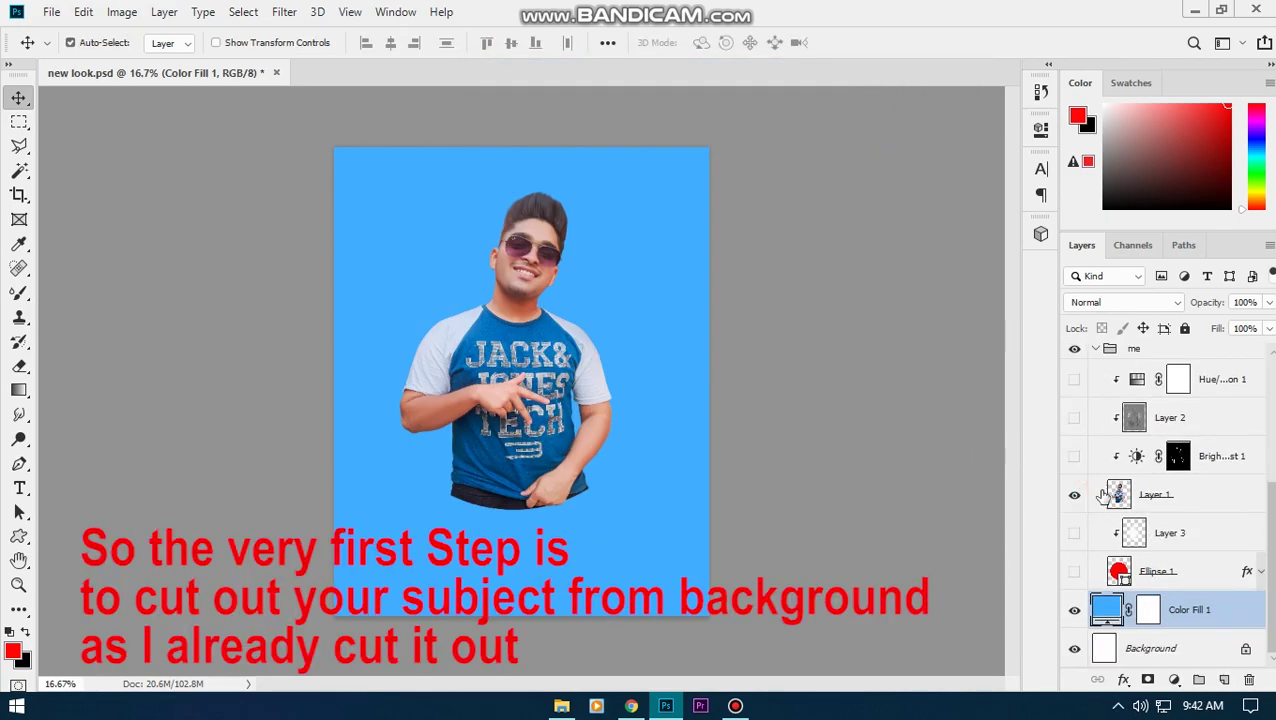
pyautogui.click(1222, 495)
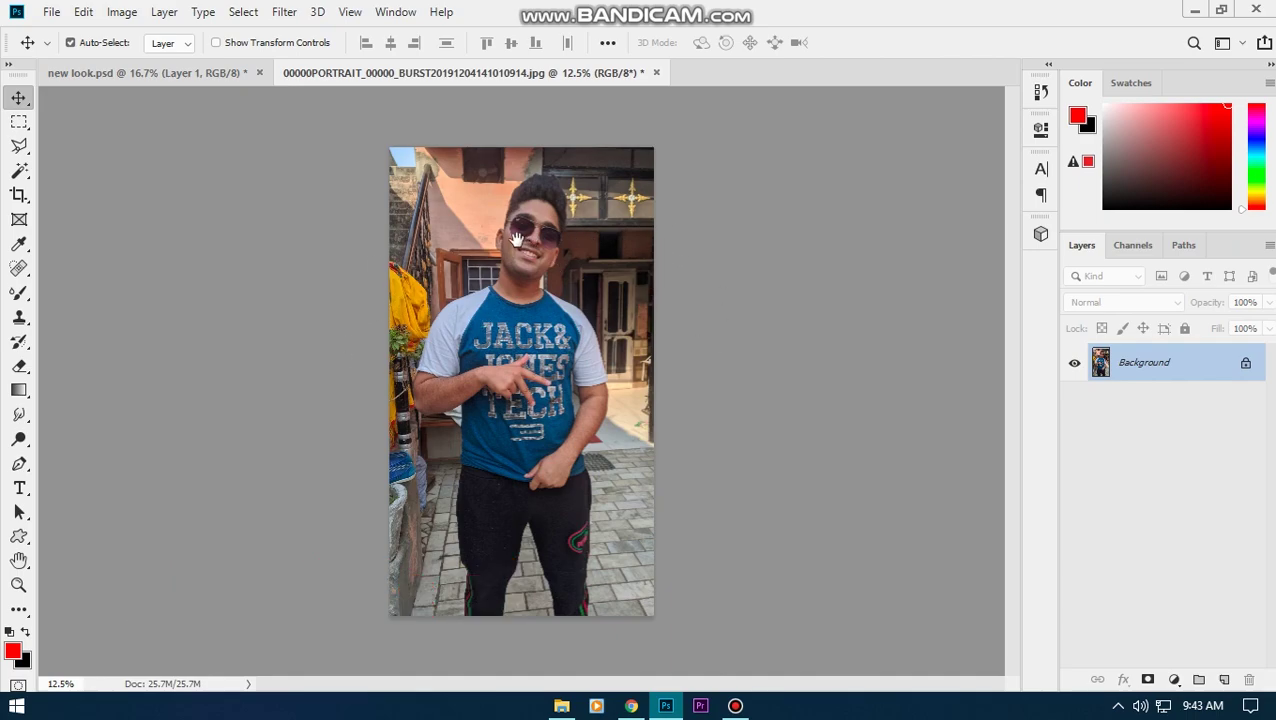
pyautogui.moveTo(517, 240); pyautogui.dragTo(611, 145)
pyautogui.click(656, 72)
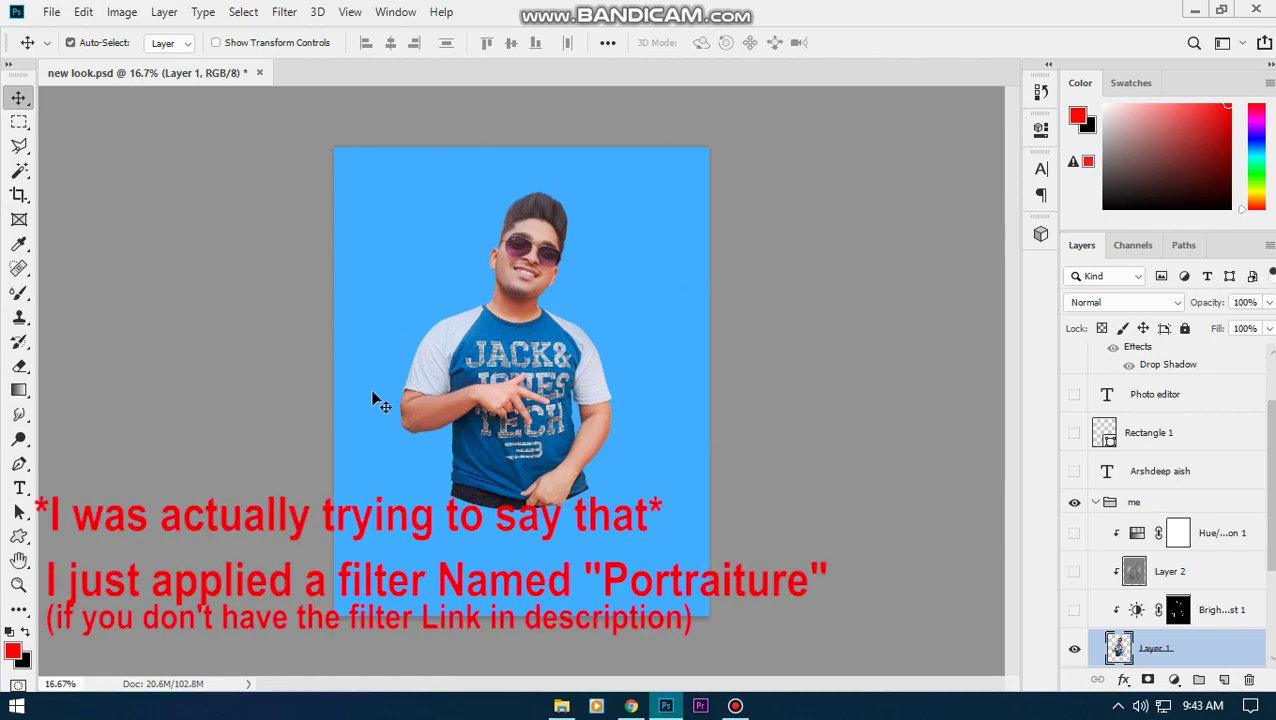
pyautogui.moveTo(538, 240); pyautogui.dragTo(606, 310)
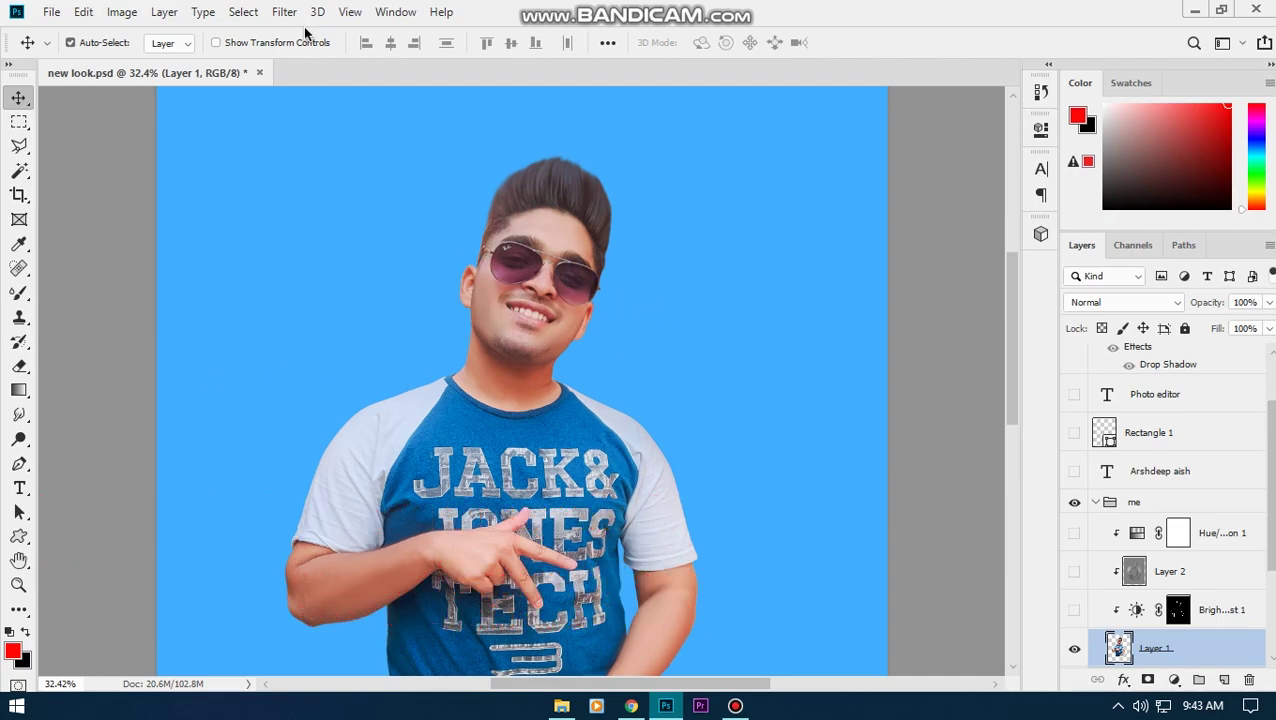
pyautogui.click(284, 12)
pyautogui.moveTo(316, 484)
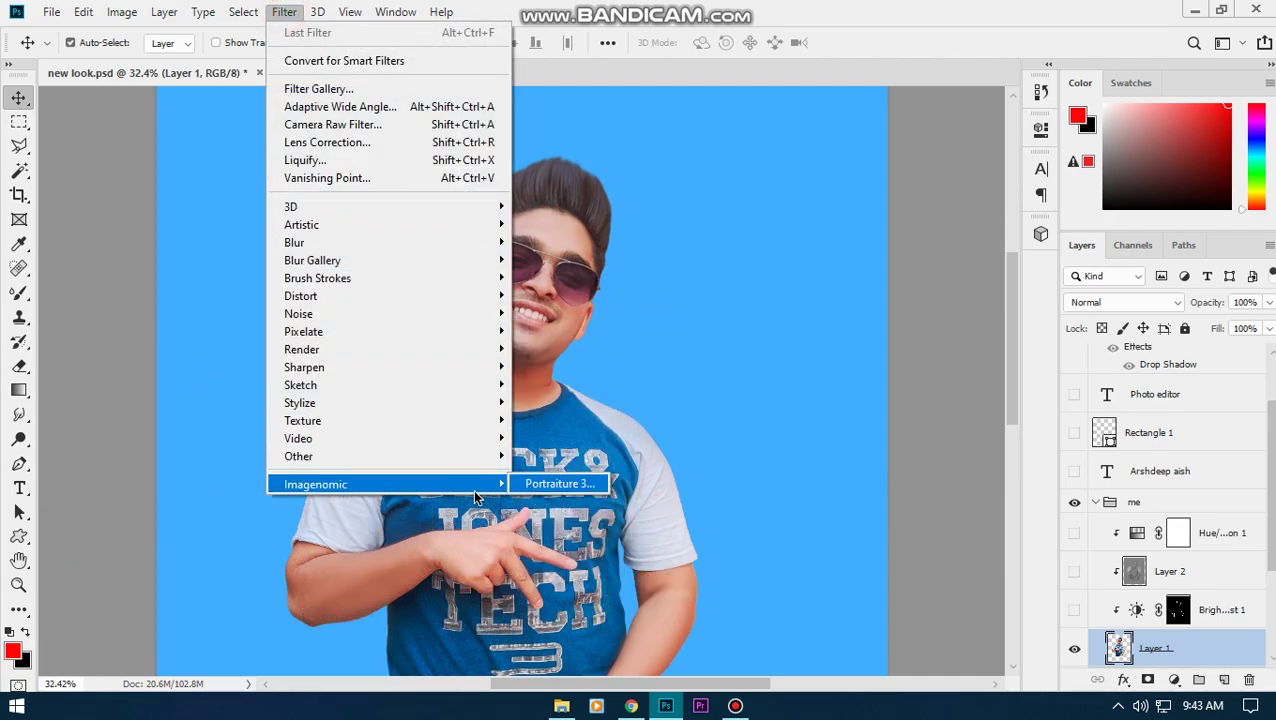
pyautogui.click(561, 489)
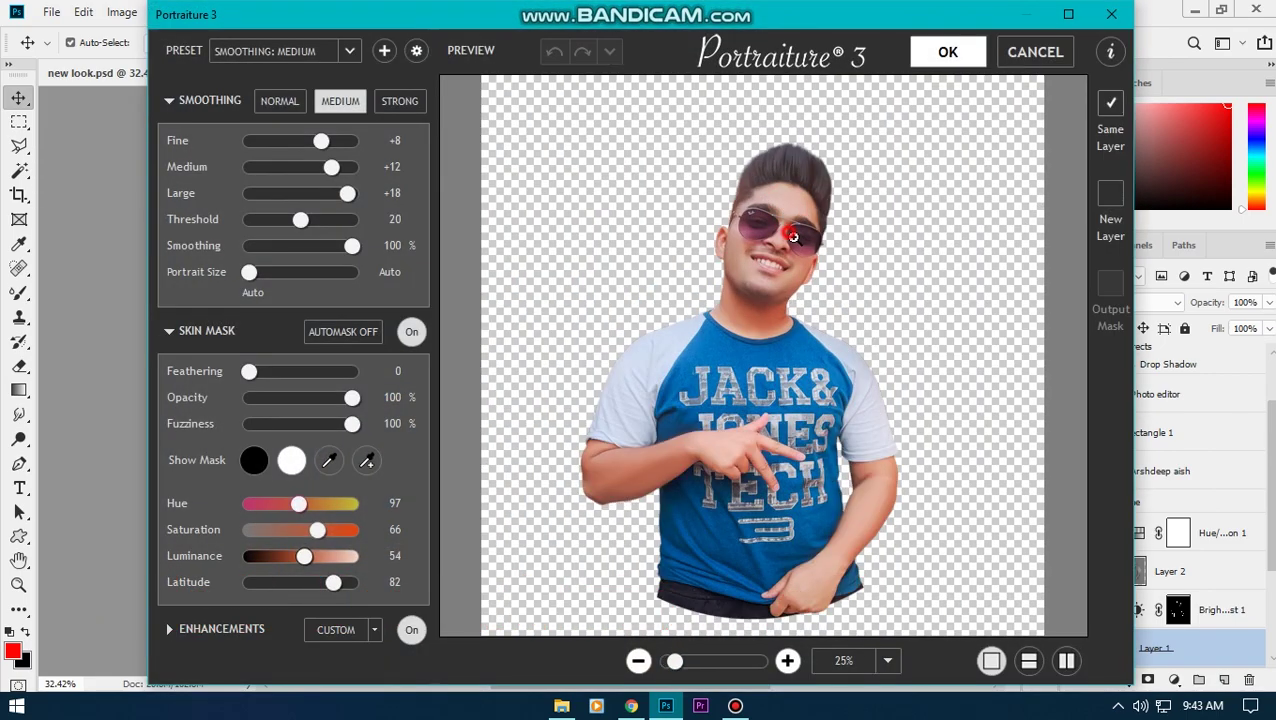
pyautogui.click(792, 212)
pyautogui.click(727, 459)
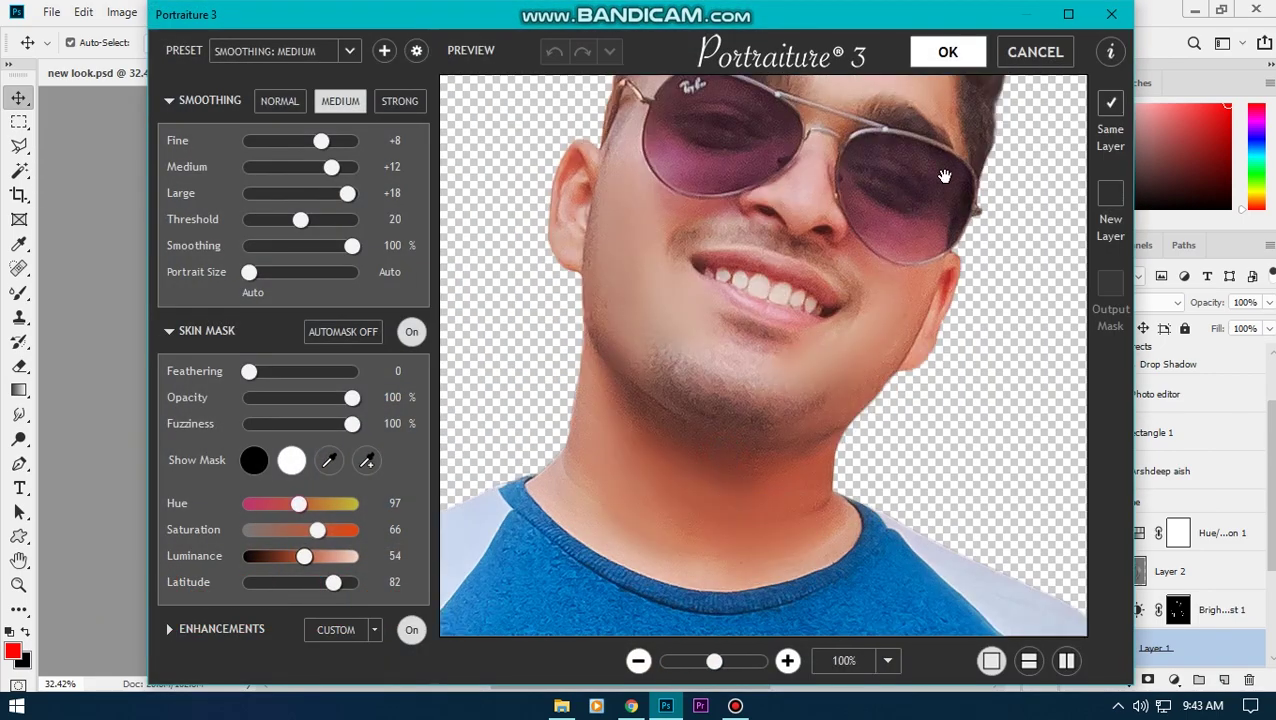
pyautogui.click(1040, 53)
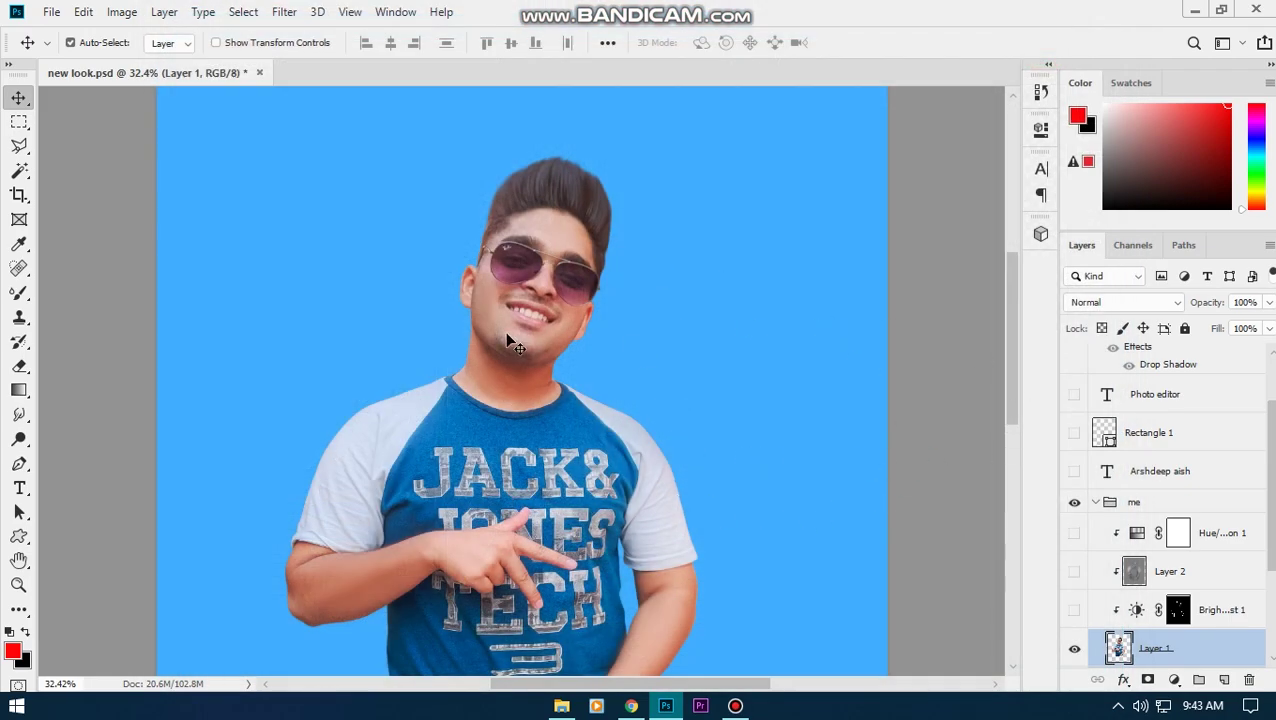
pyautogui.hotkey('ctrl', '0')
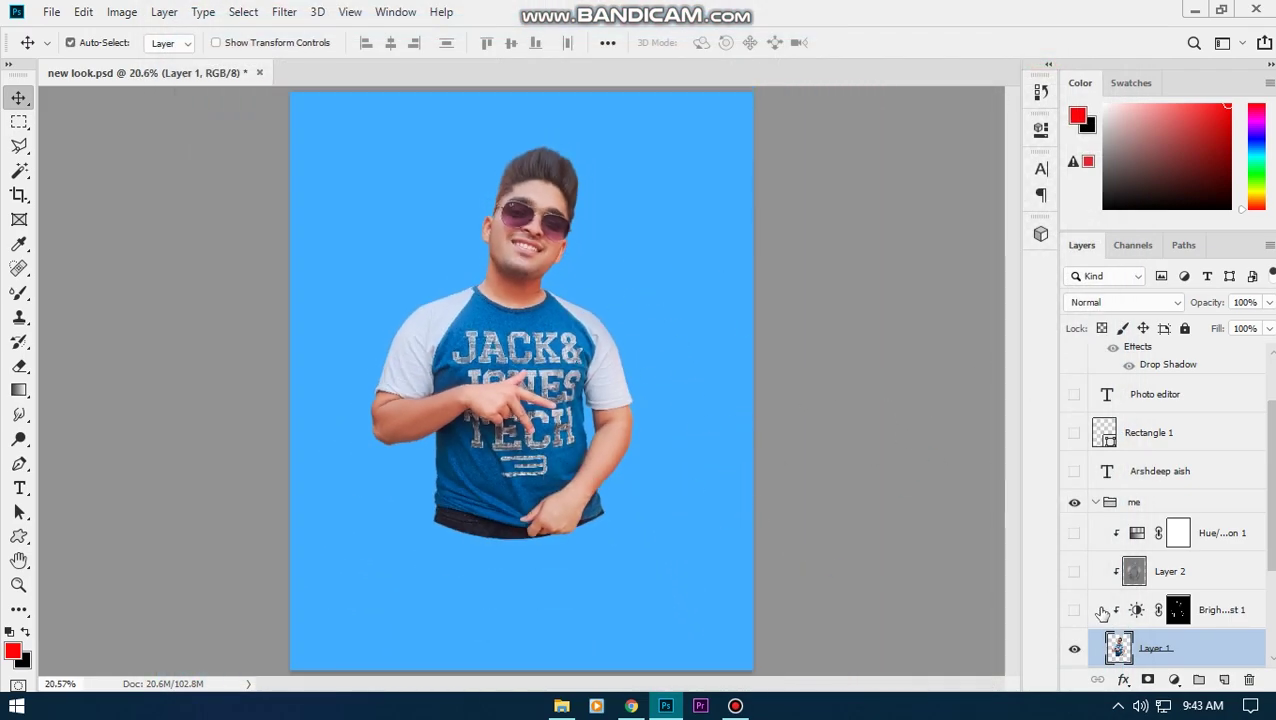
# - Switch on the Brightness/Contrast 1 adjustment and review its Brightness 73 setting
pyautogui.click(1075, 610)
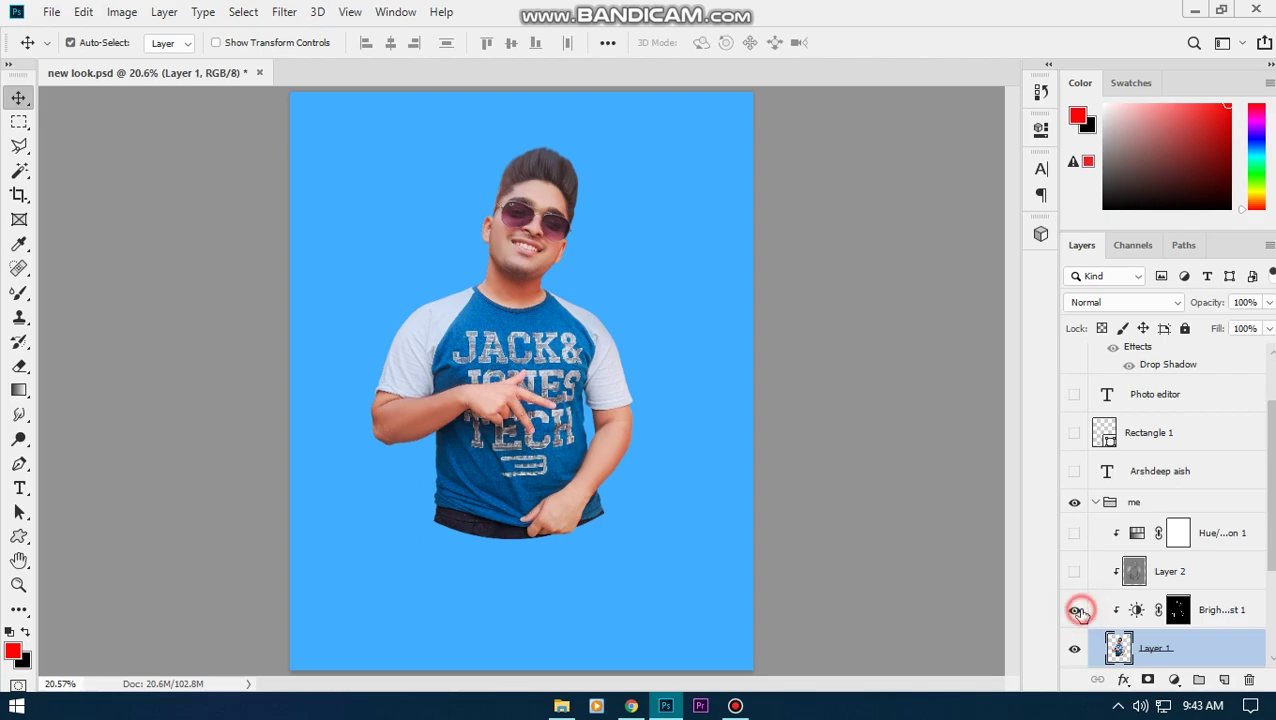
pyautogui.doubleClick(1137, 612)
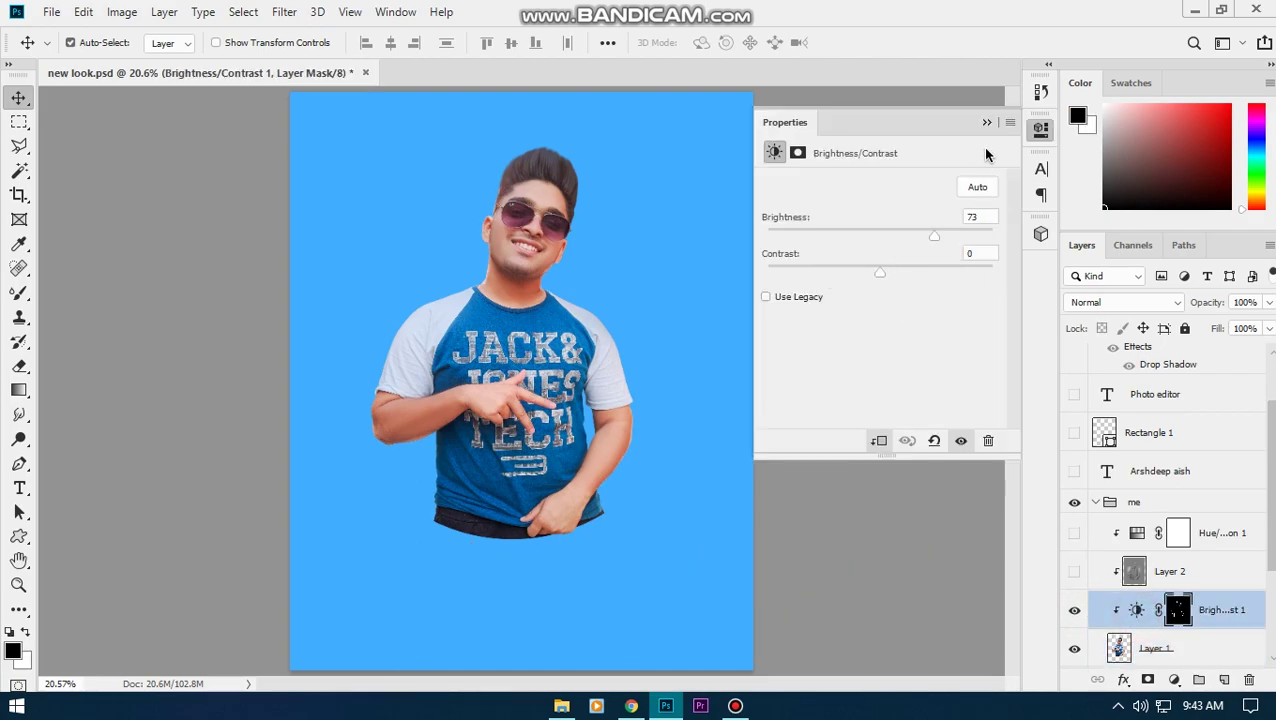
pyautogui.click(984, 121)
pyautogui.scroll(-4, 1200, 560)
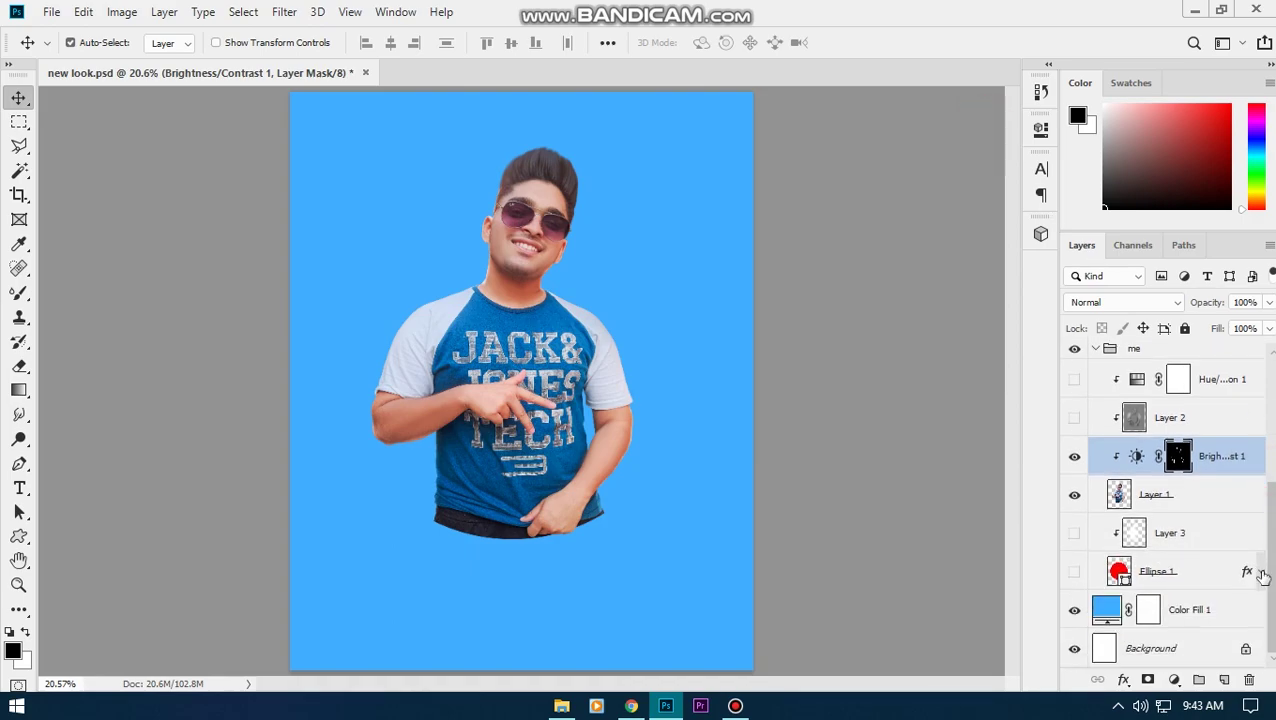
# - Show the red Ellipse 1 circle with its white stroke, then show Layer 3's glow
pyautogui.click(1073, 572)
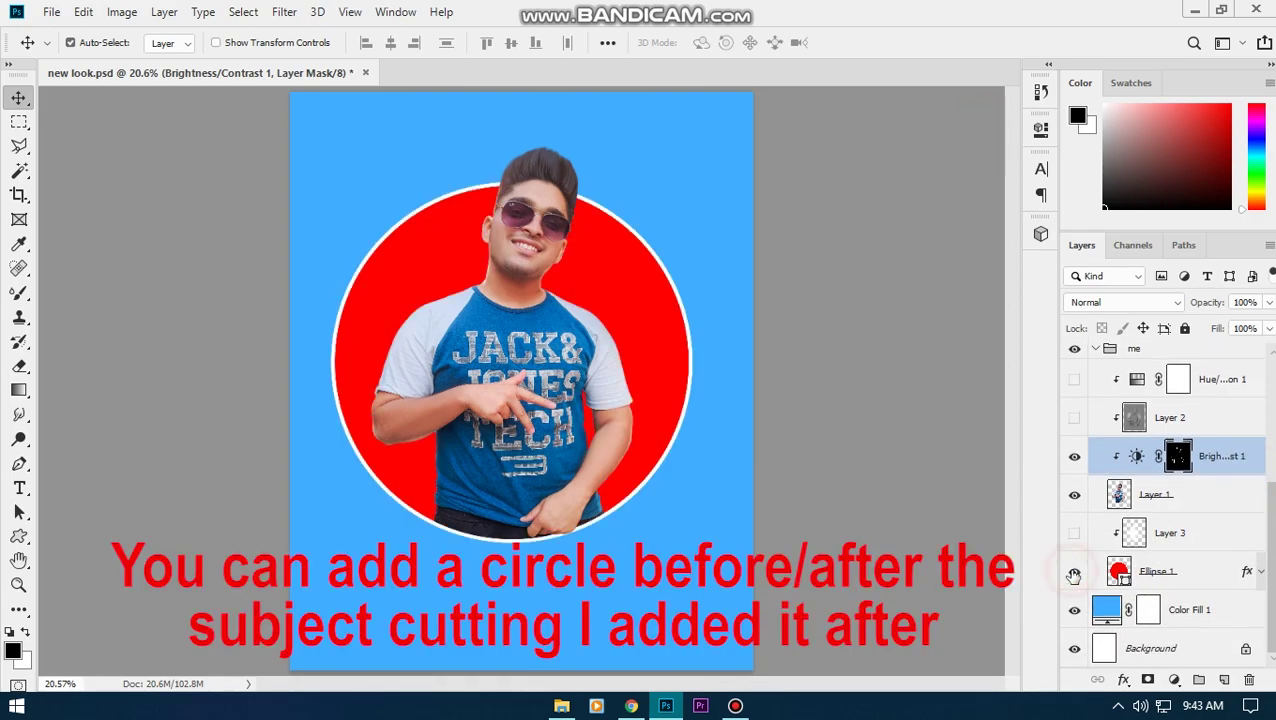
pyautogui.click(1259, 573)
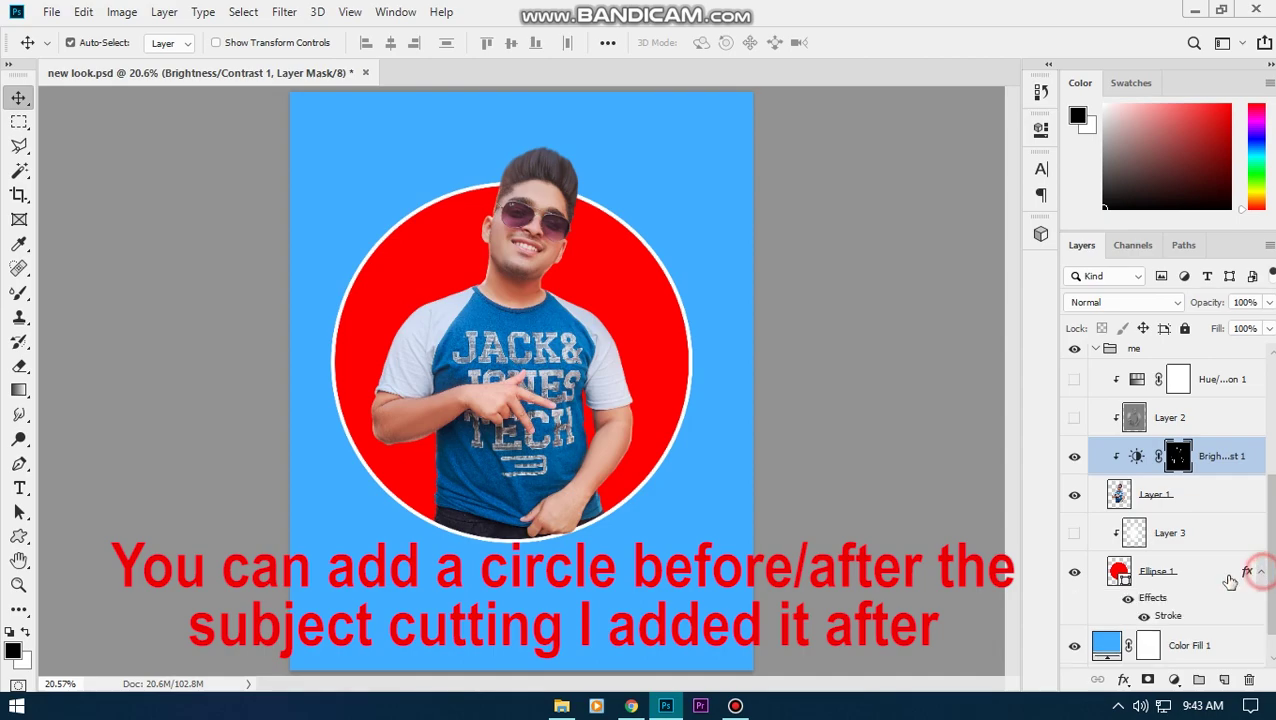
pyautogui.click(1152, 600)
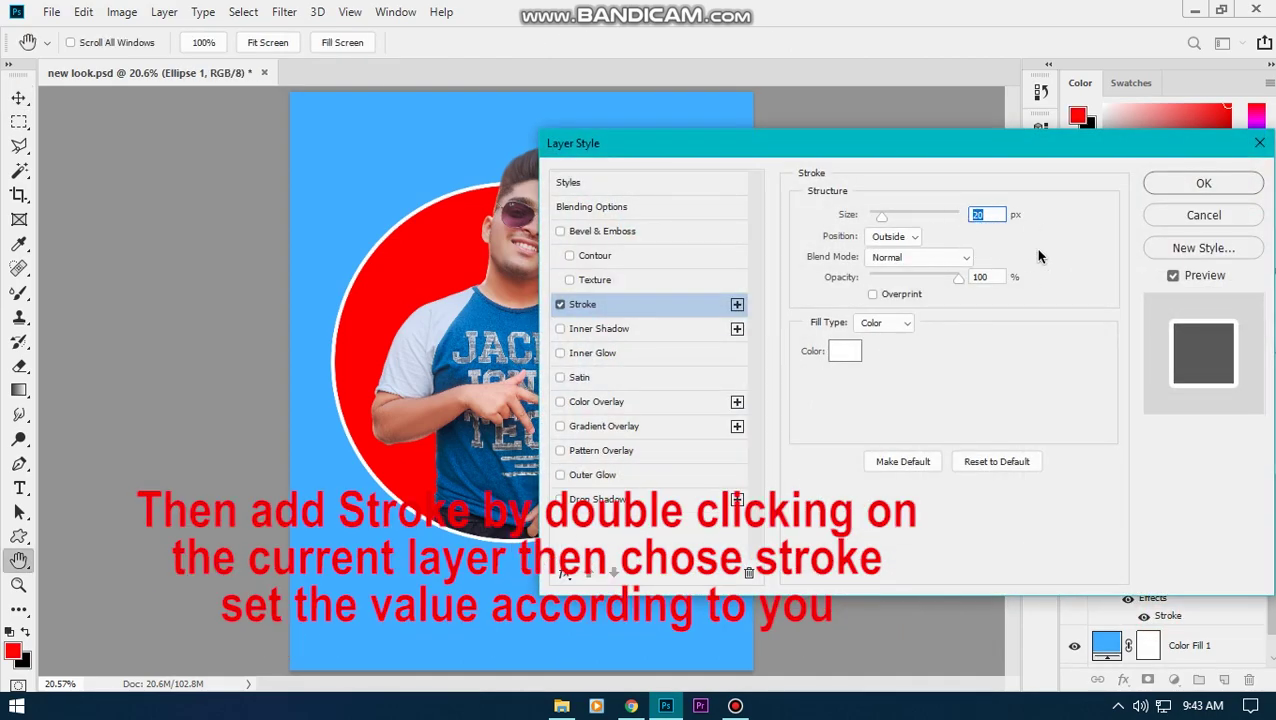
pyautogui.click(1203, 182)
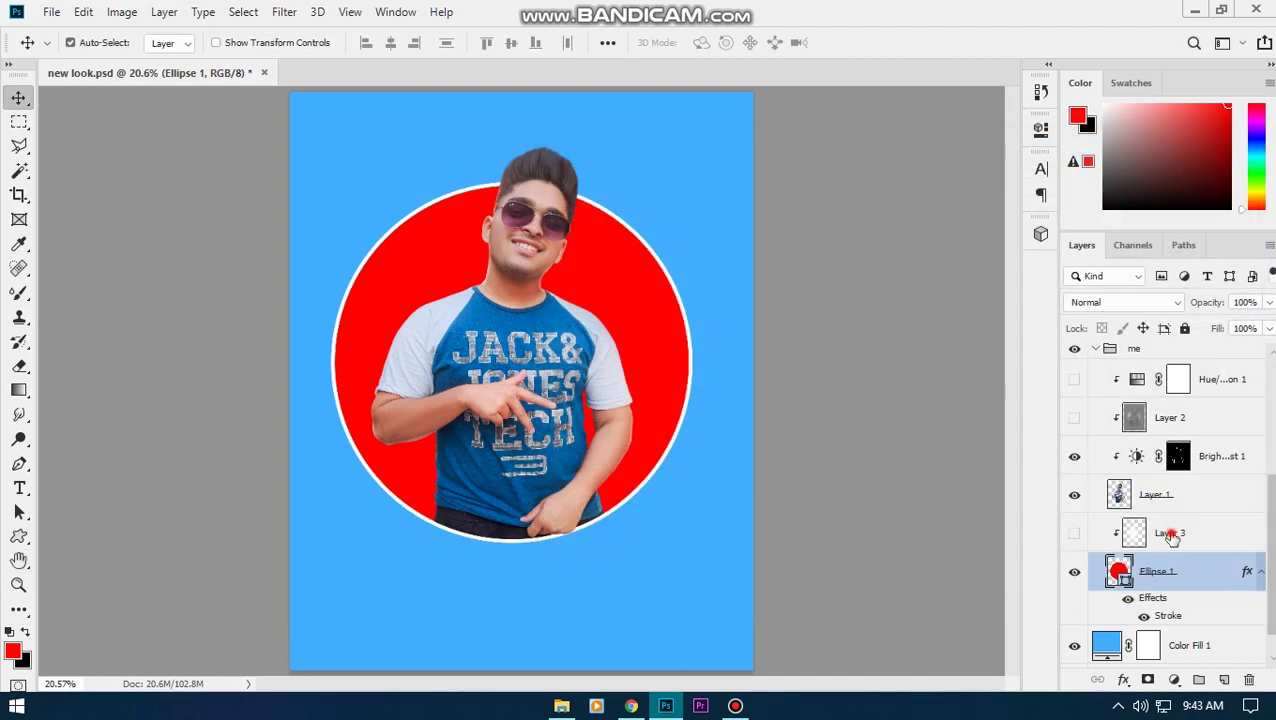
pyautogui.click(1170, 533)
pyautogui.click(1074, 533)
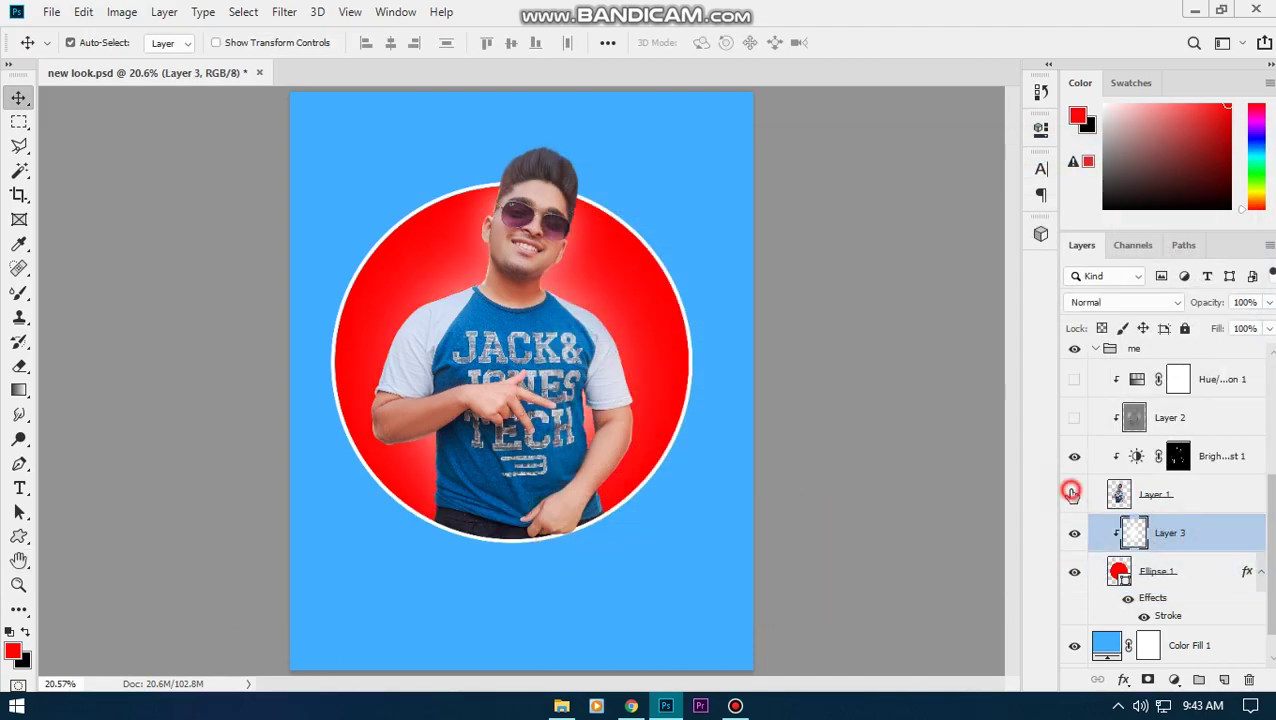
# - Try a large white brush highlight on the circle, undo it, then show the man again
pyautogui.click(1073, 494)
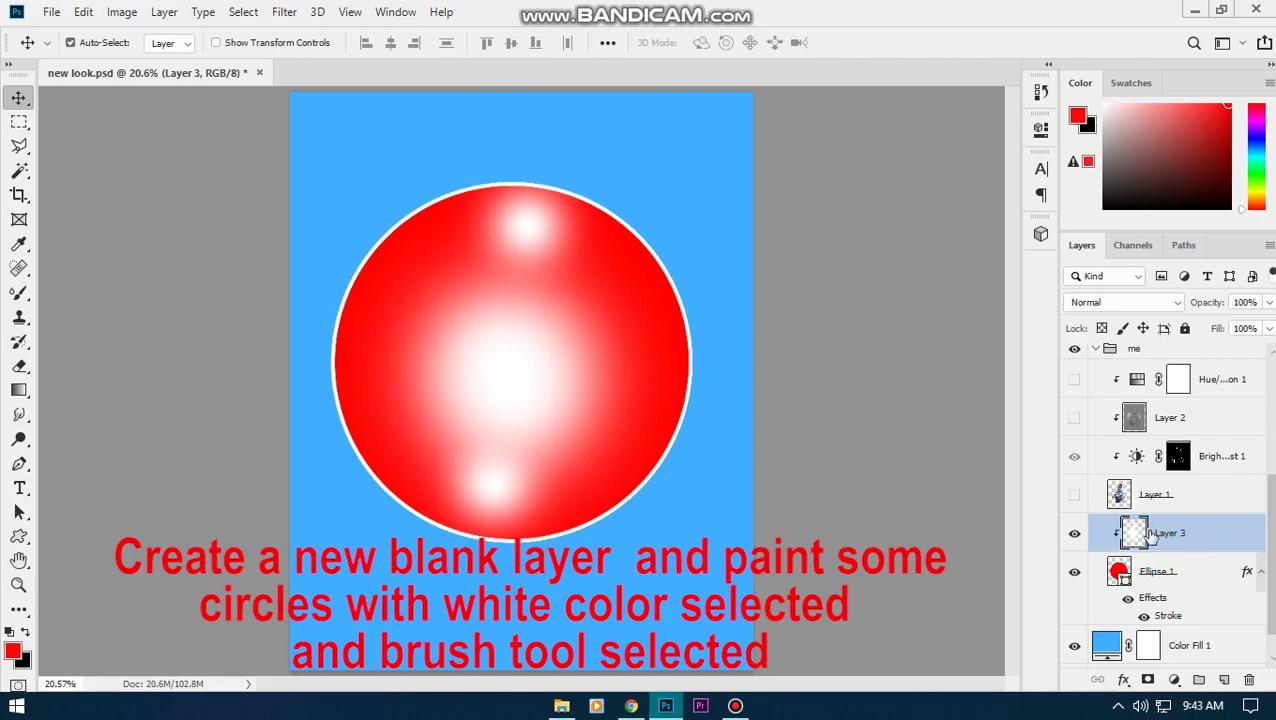
pyautogui.rightClick(18, 292)
pyautogui.click(83, 300)
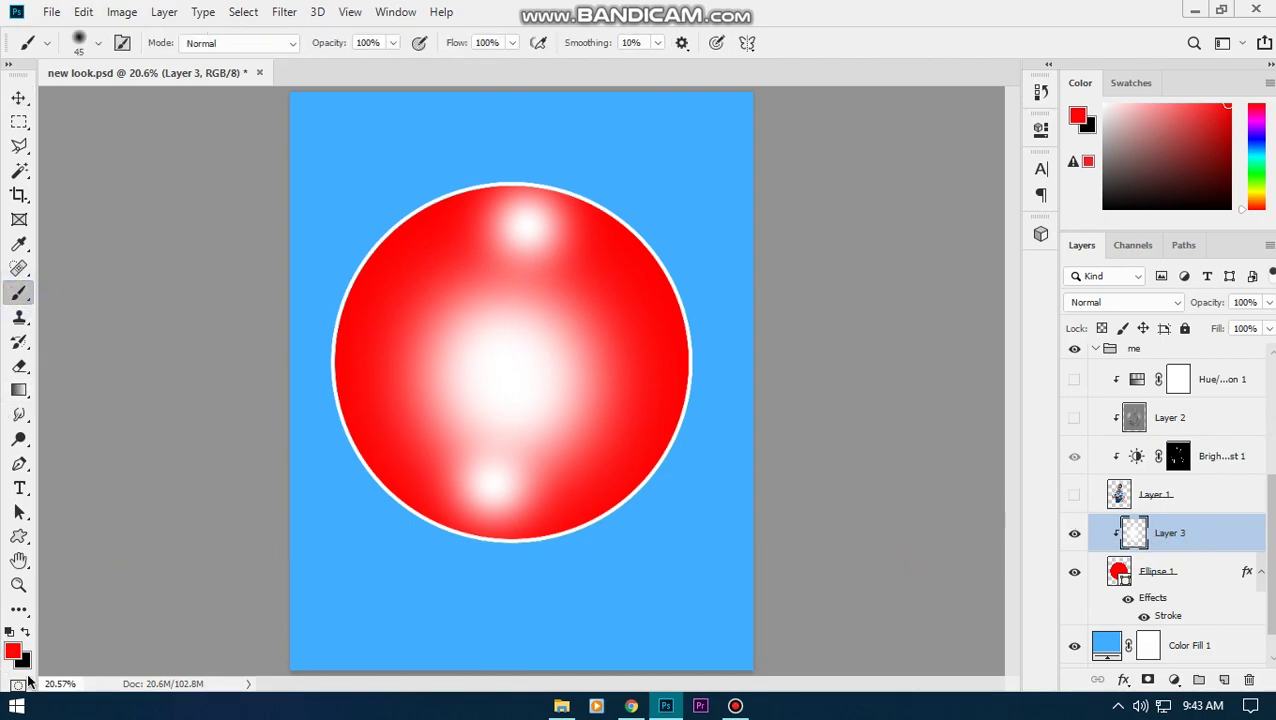
pyautogui.press('d')
pyautogui.press('x')
pyautogui.moveTo(367, 389); pyautogui.dragTo(521, 413)
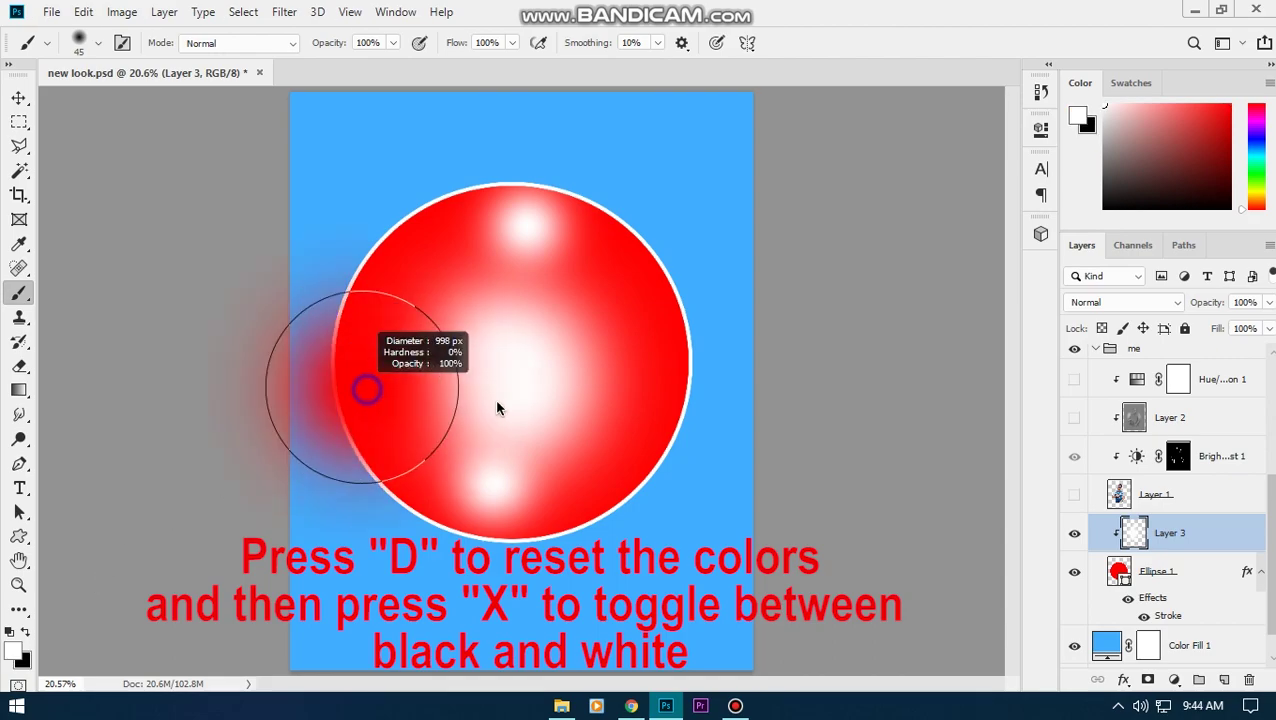
pyautogui.click(487, 349)
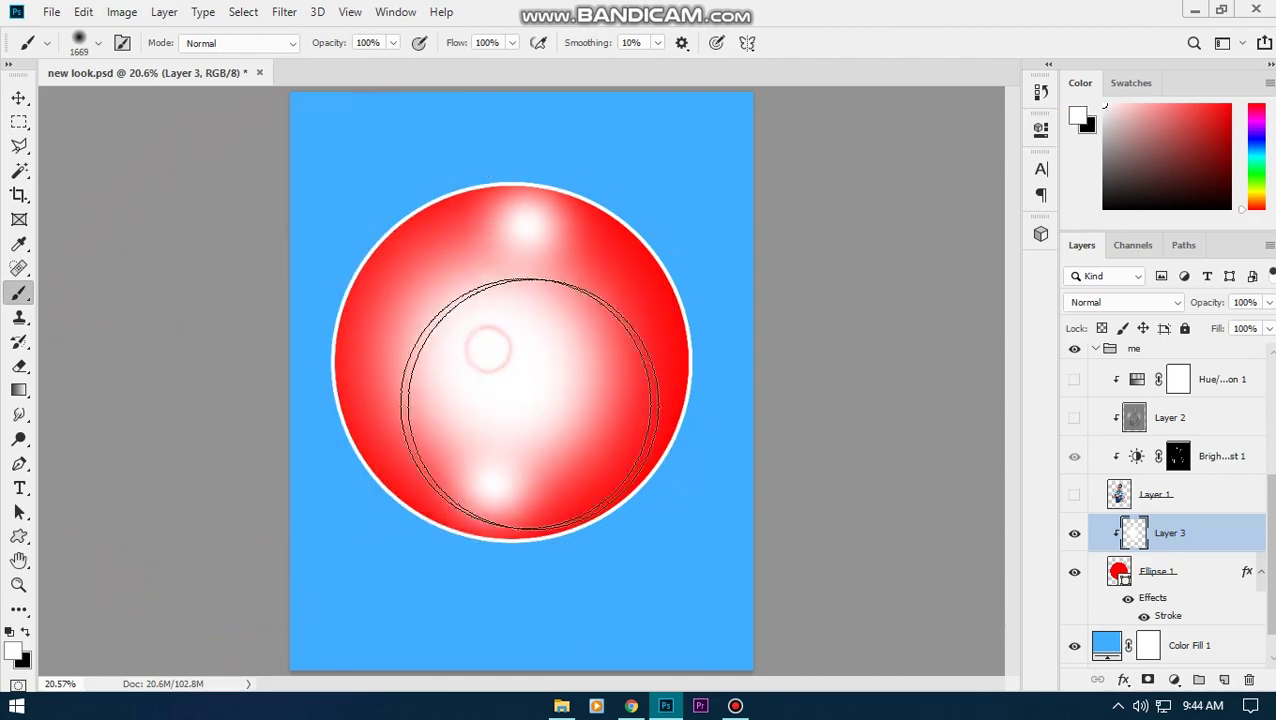
pyautogui.hotkey('ctrl', 'z')
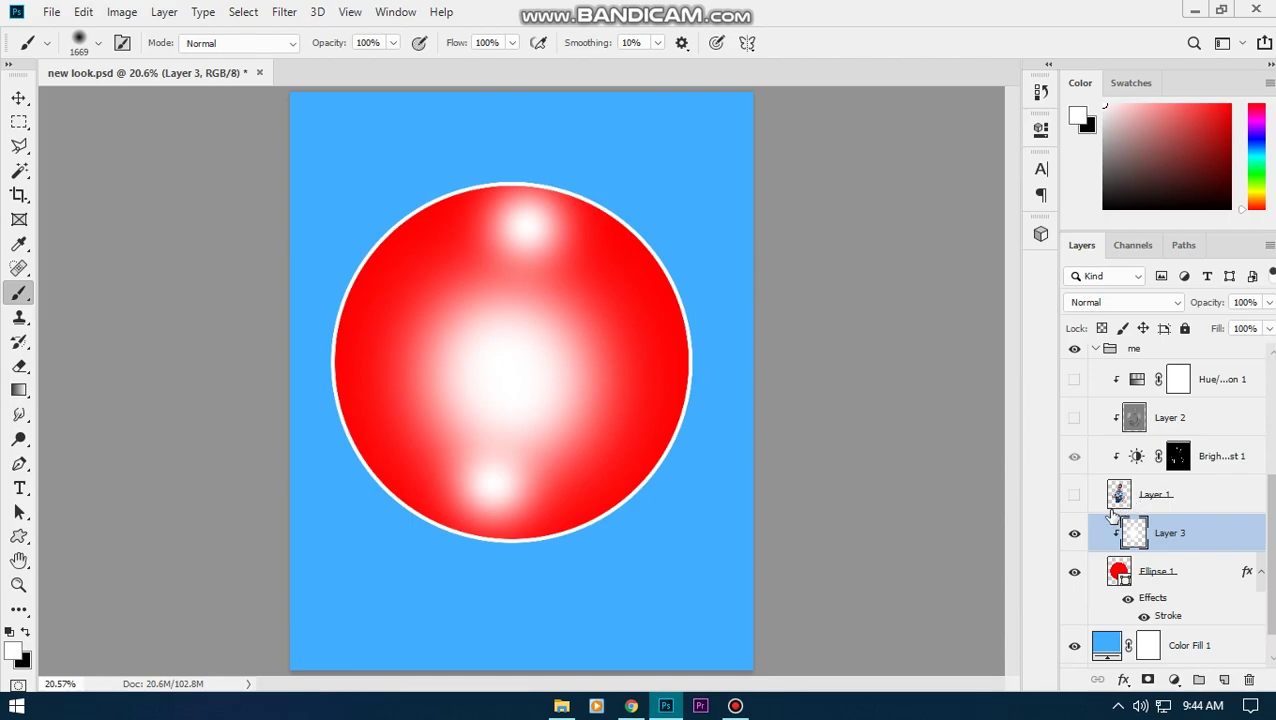
pyautogui.click(1074, 495)
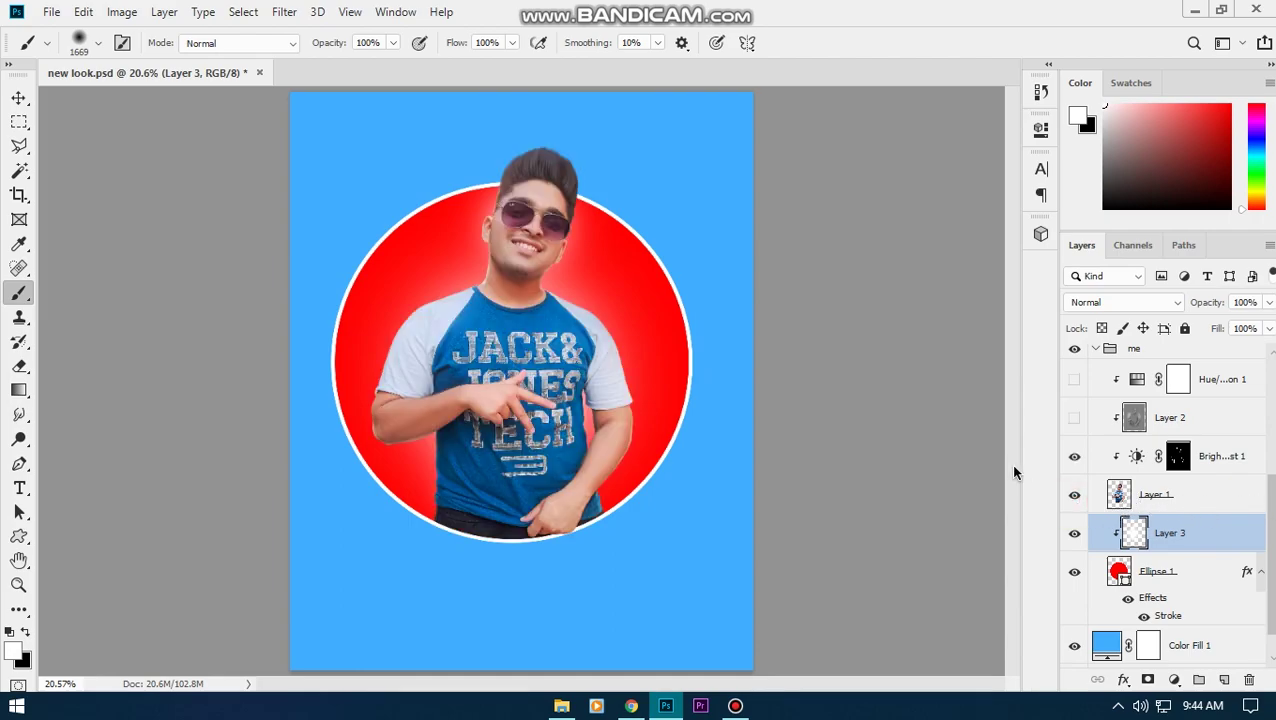
pyautogui.scroll(4, 563, 358)
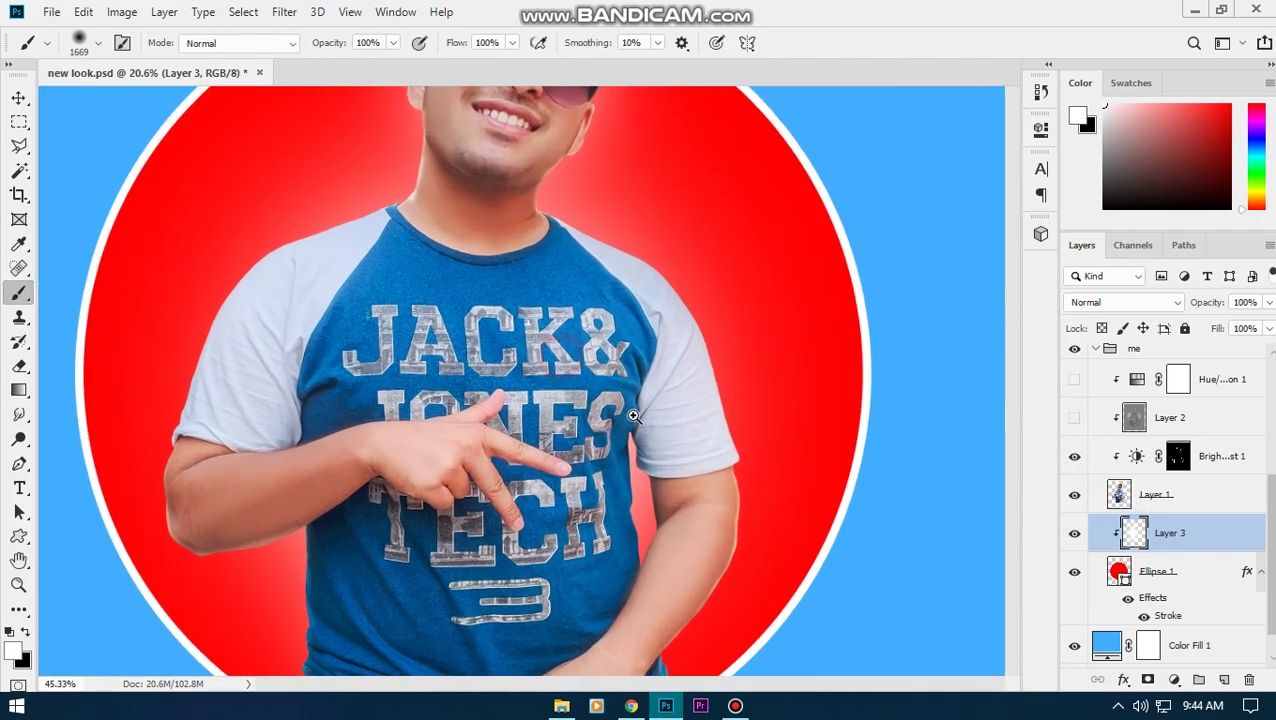
pyautogui.scroll(4, 563, 358)
pyautogui.scroll(1, 563, 358)
pyautogui.moveTo(812, 507); pyautogui.dragTo(580, 147)
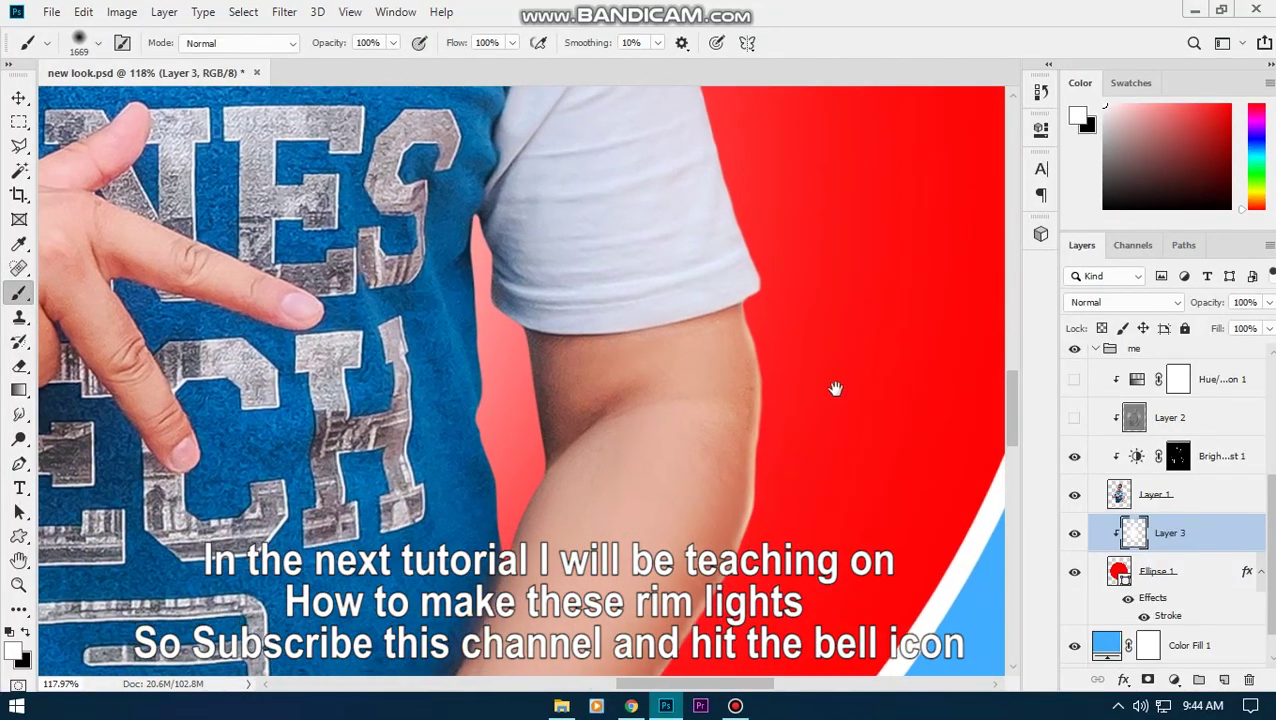
pyautogui.click(1076, 457)
pyautogui.click(1076, 457)
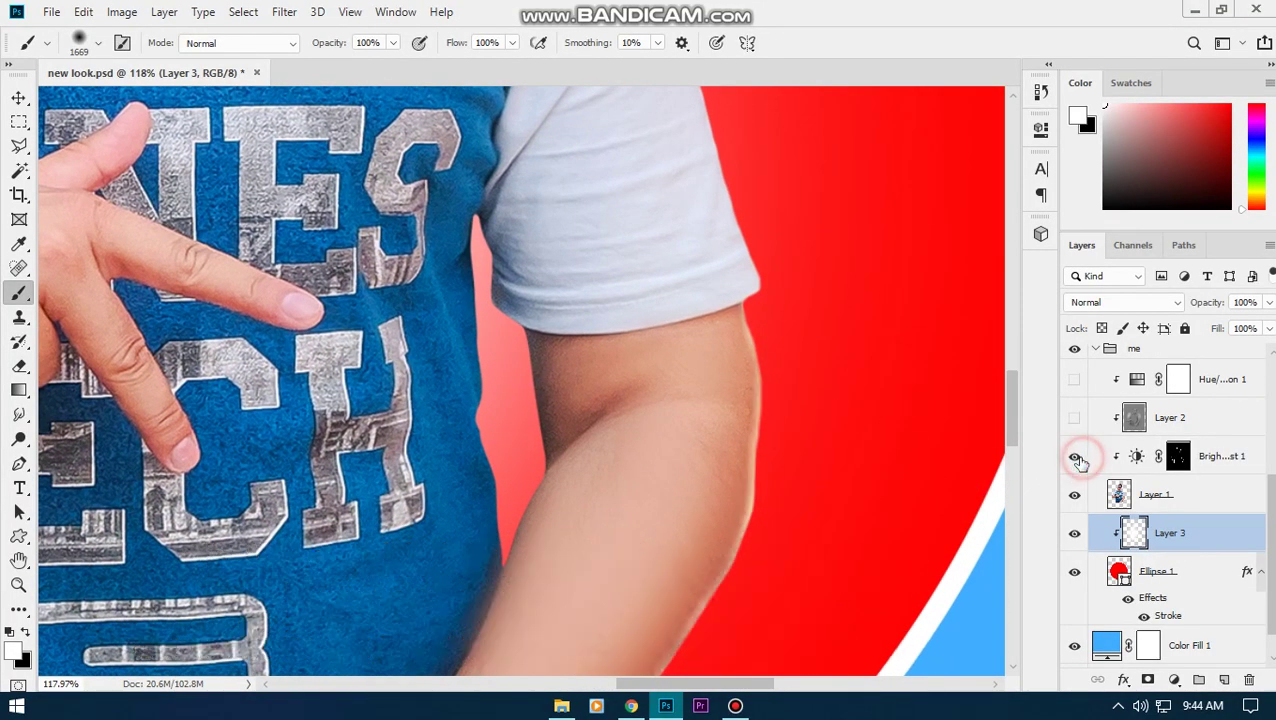
pyautogui.moveTo(916, 385)
pyautogui.mouseDown()
pyautogui.moveTo(803, 421)
pyautogui.moveTo(564, 296)
pyautogui.moveTo(923, 302)
pyautogui.moveTo(829, 483)
pyautogui.mouseUp()
pyautogui.click(1075, 468)
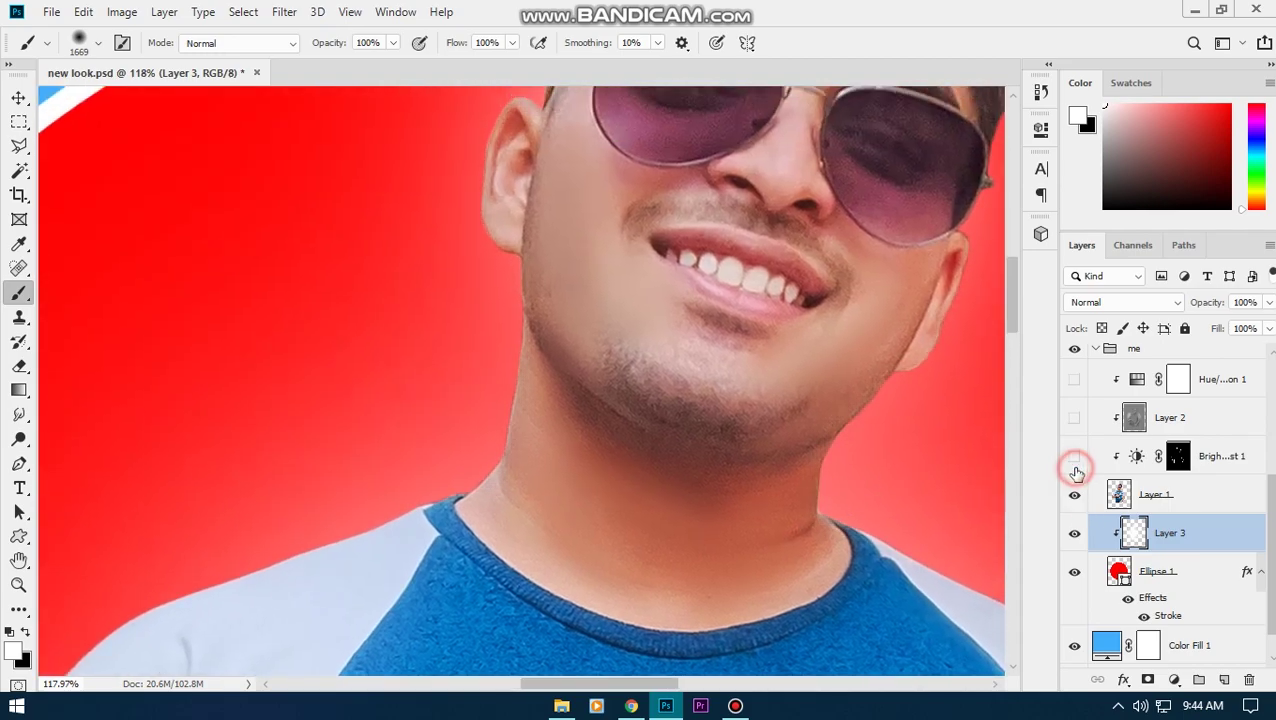
pyautogui.click(1075, 468)
pyautogui.click(1075, 468)
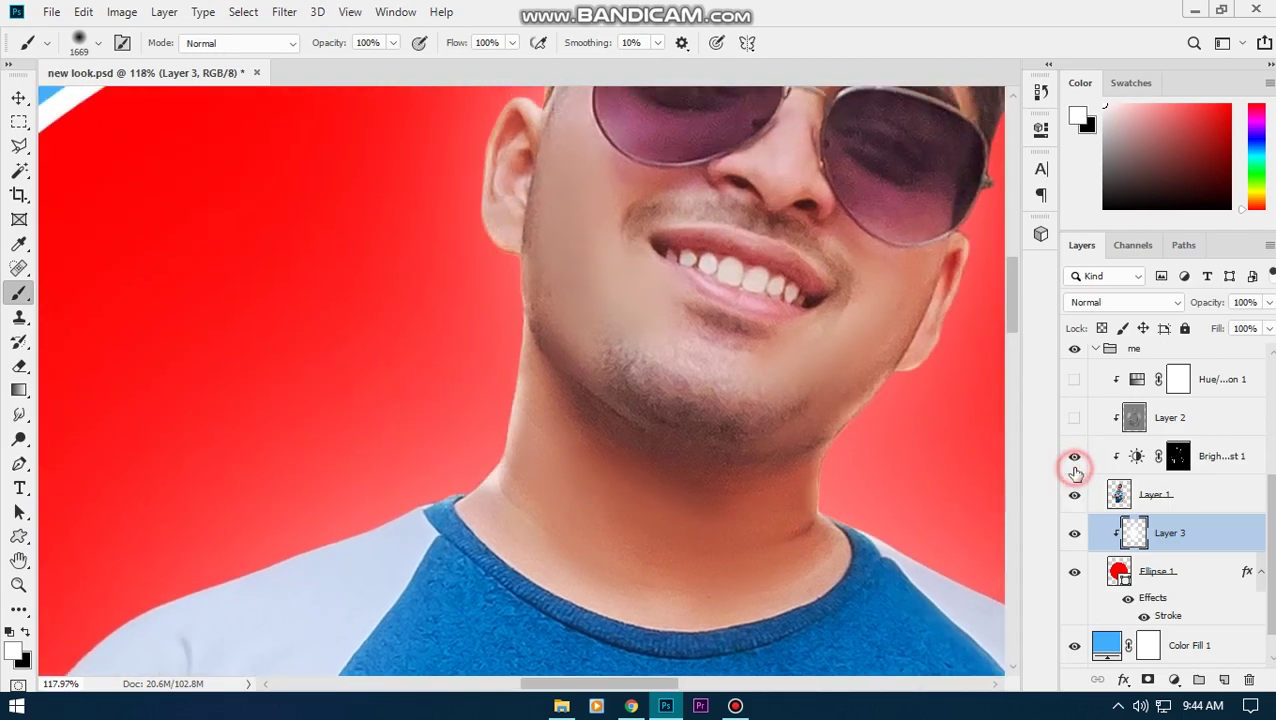
pyautogui.hotkey('ctrl', '0')
pyautogui.scroll(2, 1116, 530)
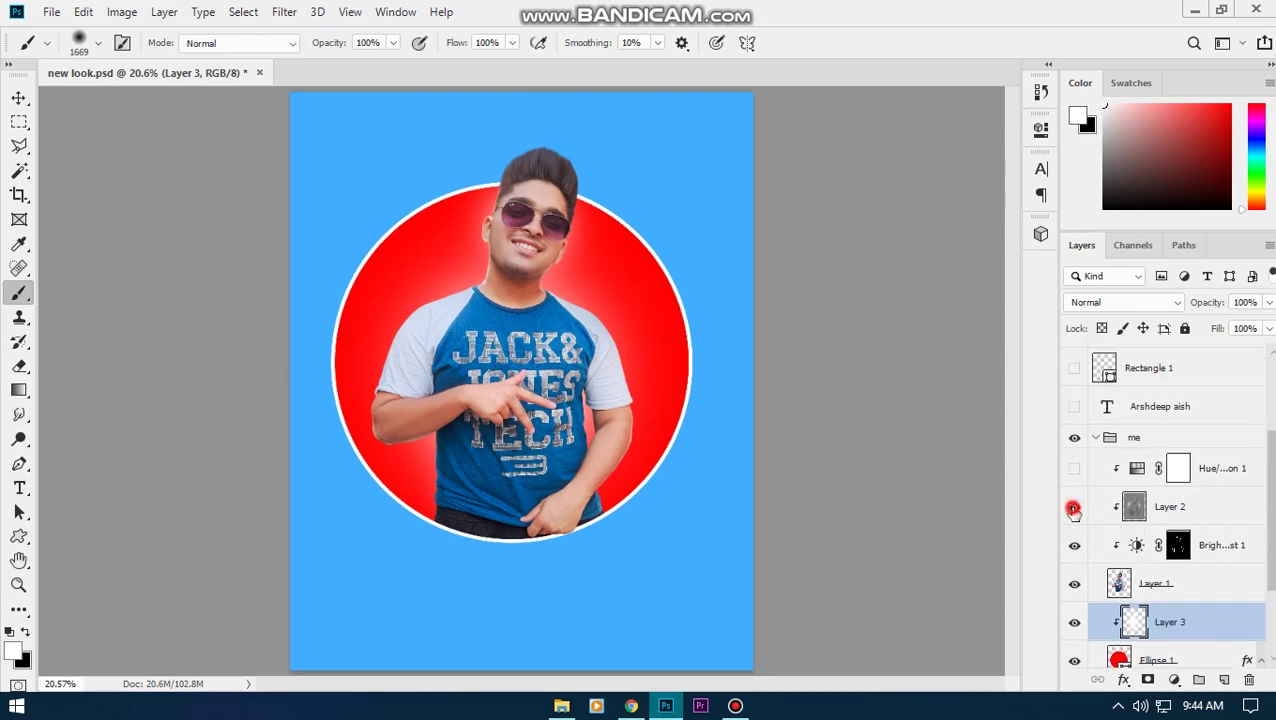
# - Add Layer 5 above Layer 2 in Overlay mode filled with 50% gray
pyautogui.click(1073, 510)
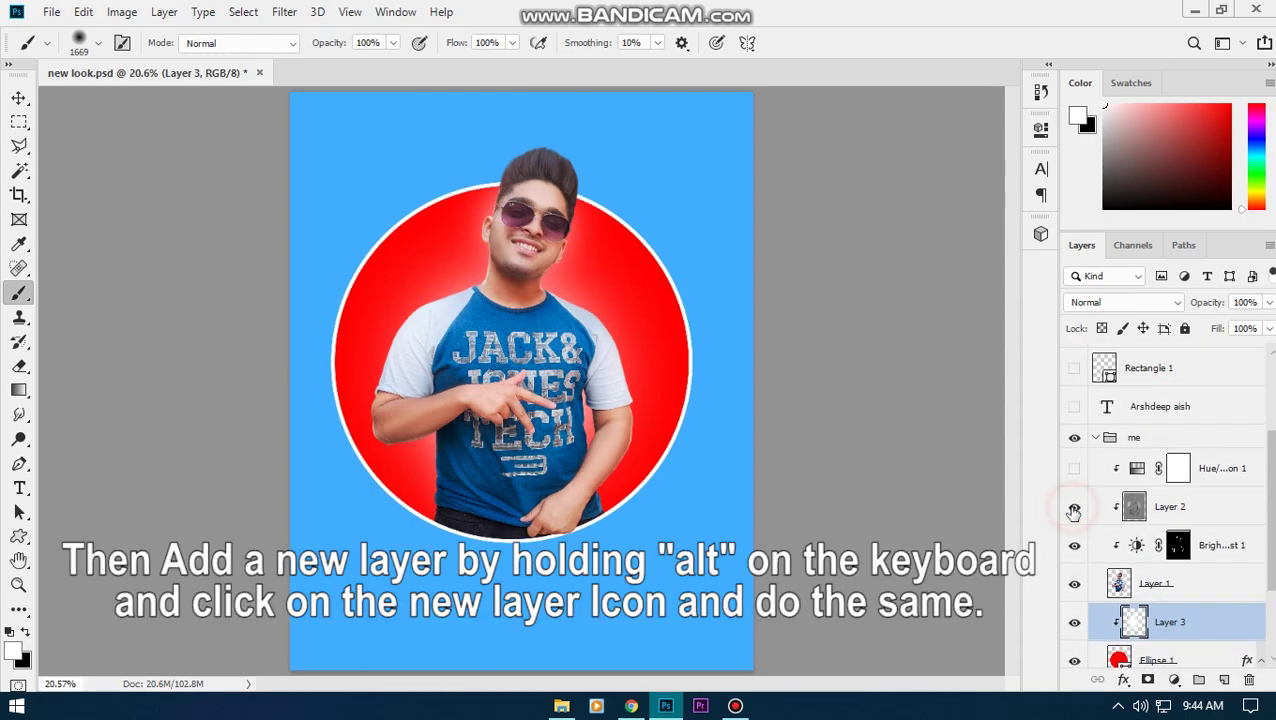
pyautogui.click(1152, 508)
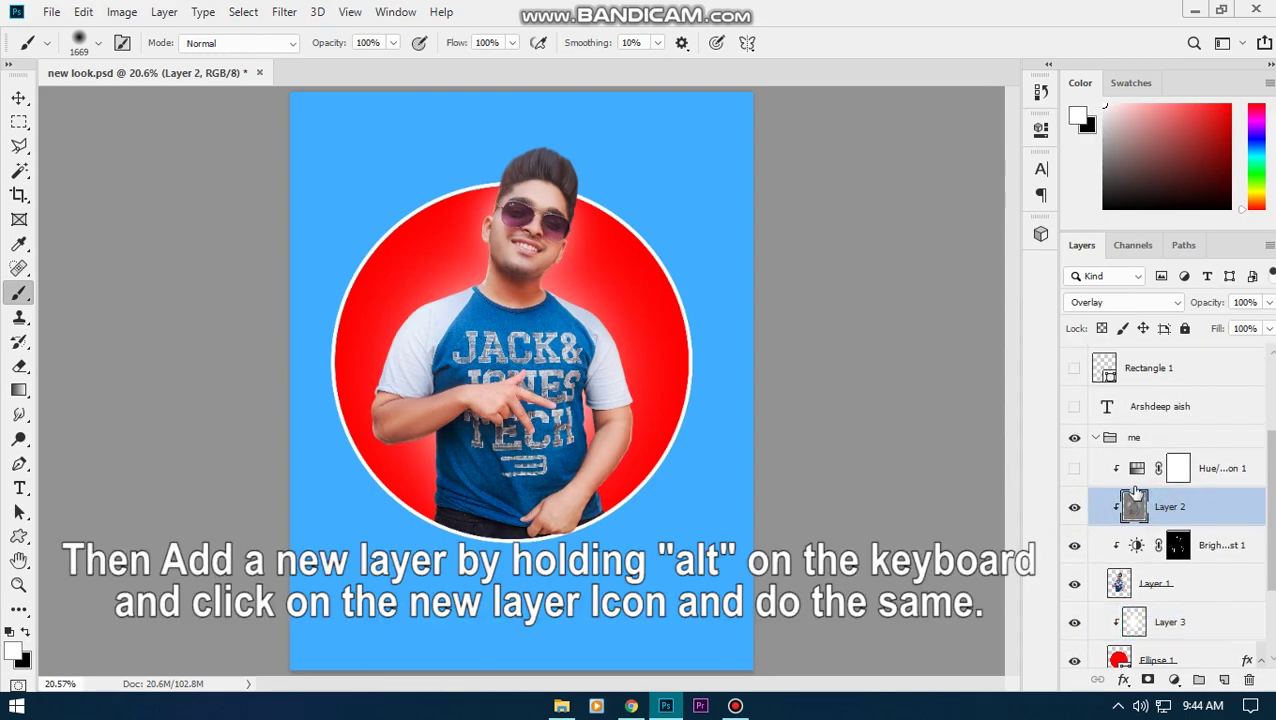
pyautogui.keyDown('alt'); pyautogui.click(1222, 681); pyautogui.keyUp('alt')
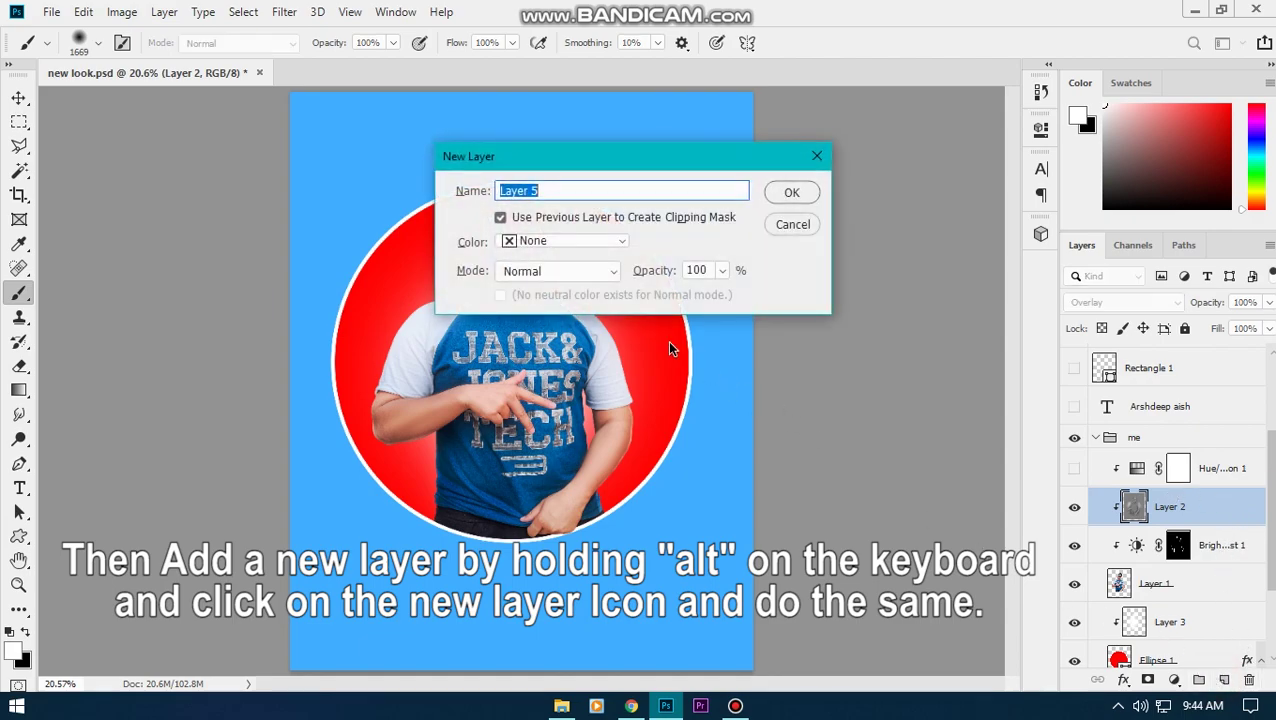
pyautogui.click(584, 271)
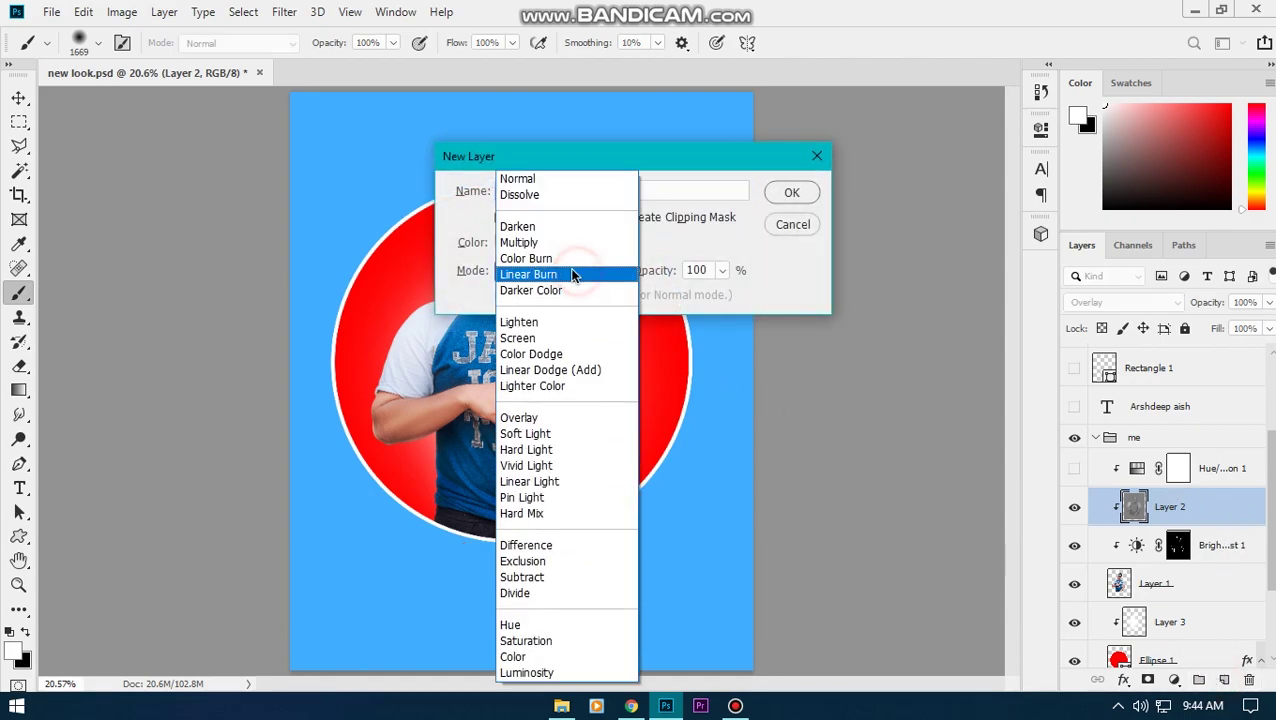
pyautogui.click(560, 419)
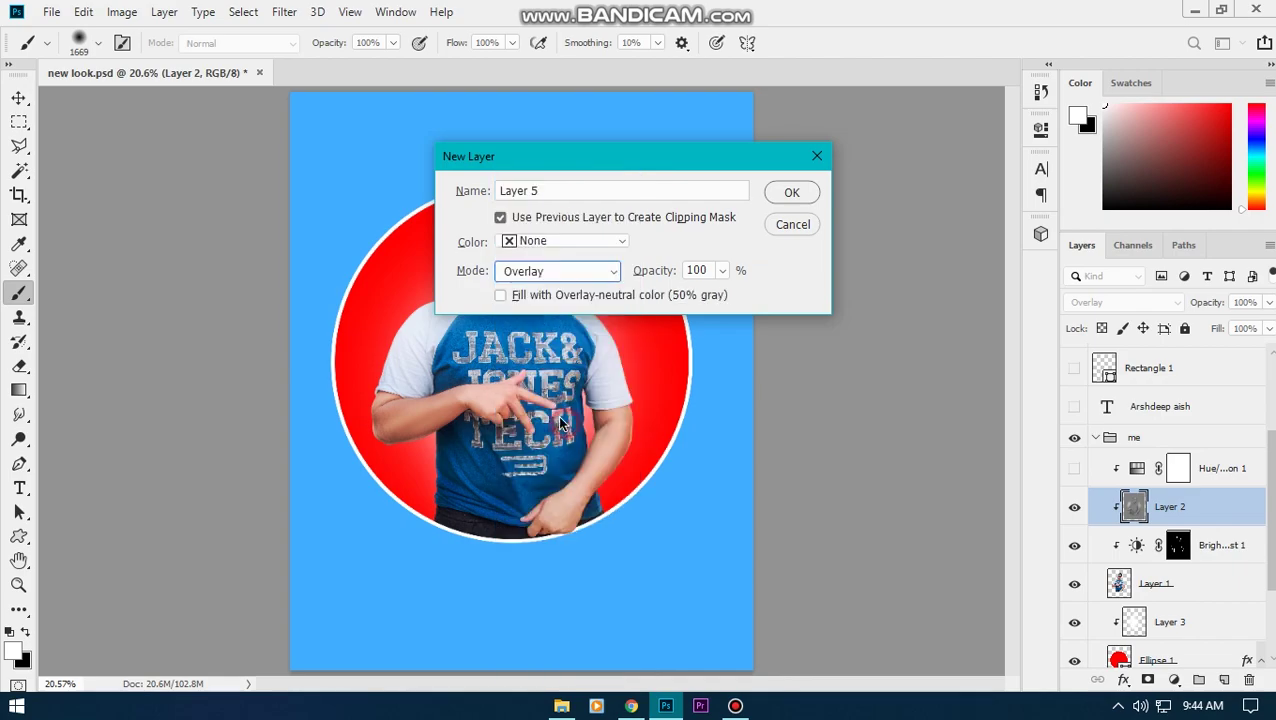
pyautogui.click(501, 297)
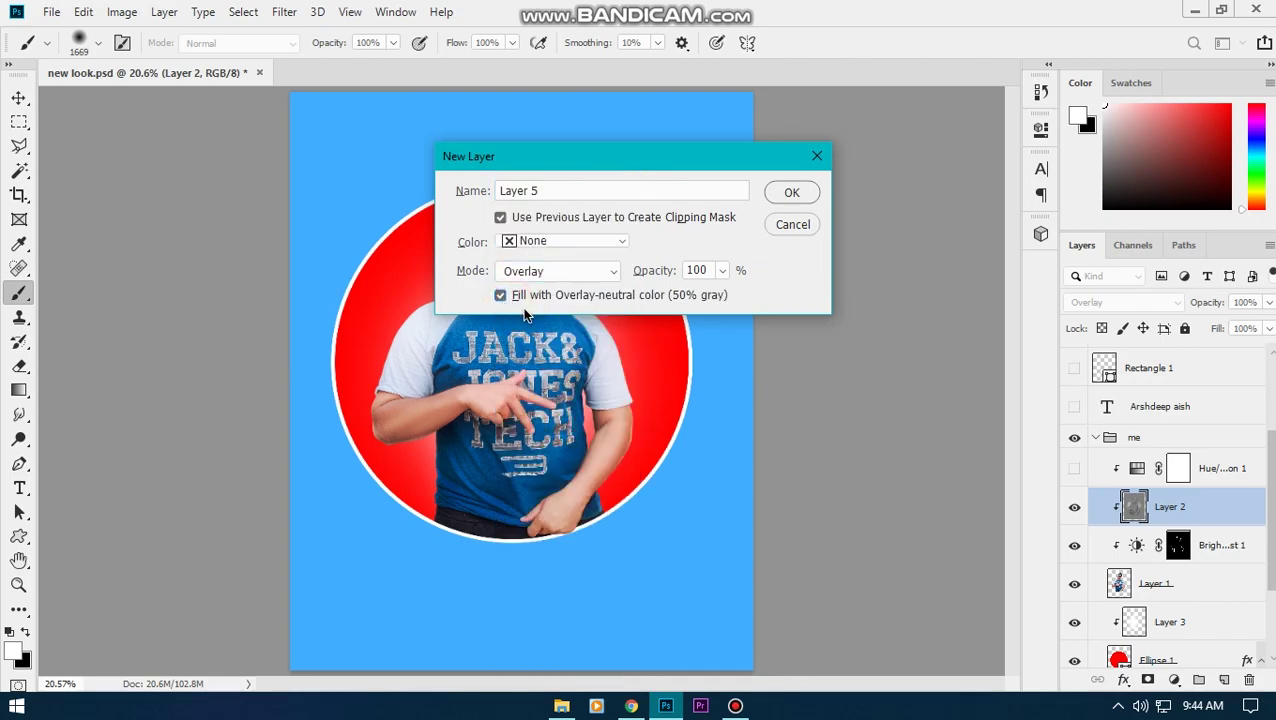
pyautogui.click(791, 192)
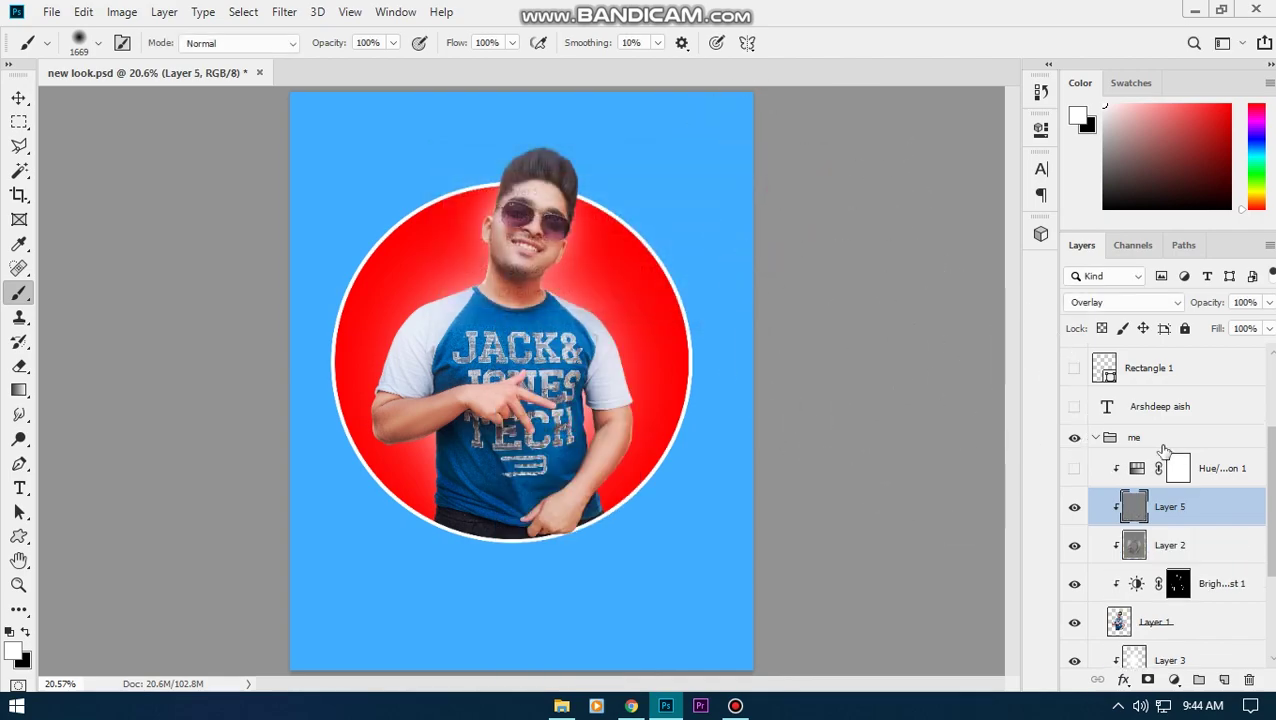
# - Shade the man with the Dodge and Burn tools
pyautogui.click(19, 438)
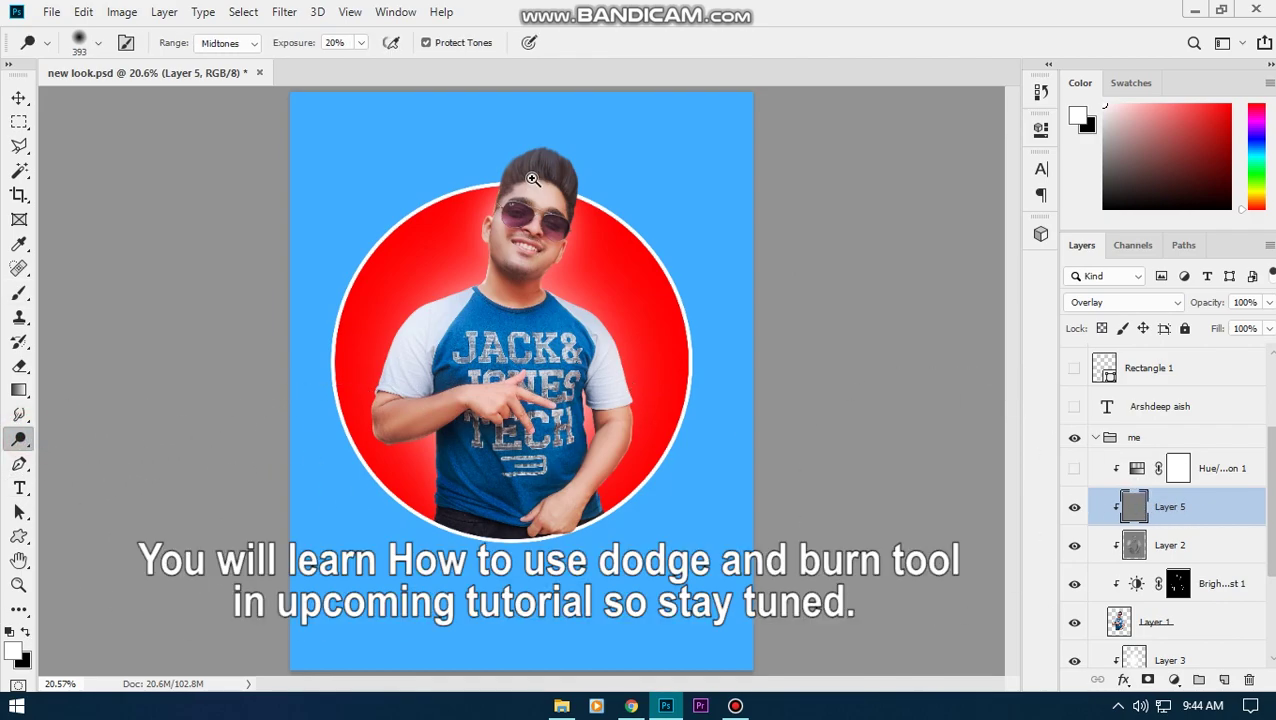
pyautogui.scroll(5, 535, 260)
pyautogui.scroll(-1, 555, 275)
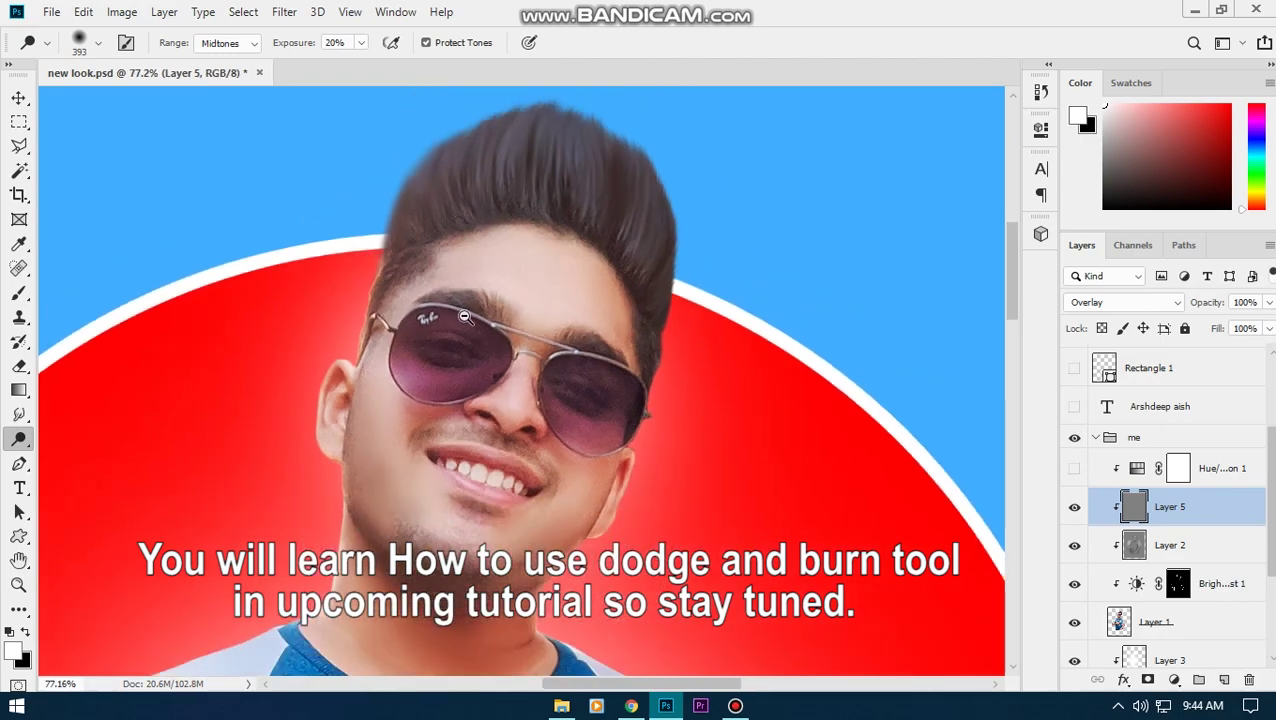
pyautogui.scroll(-1, 300, 400)
pyautogui.rightClick(16, 442)
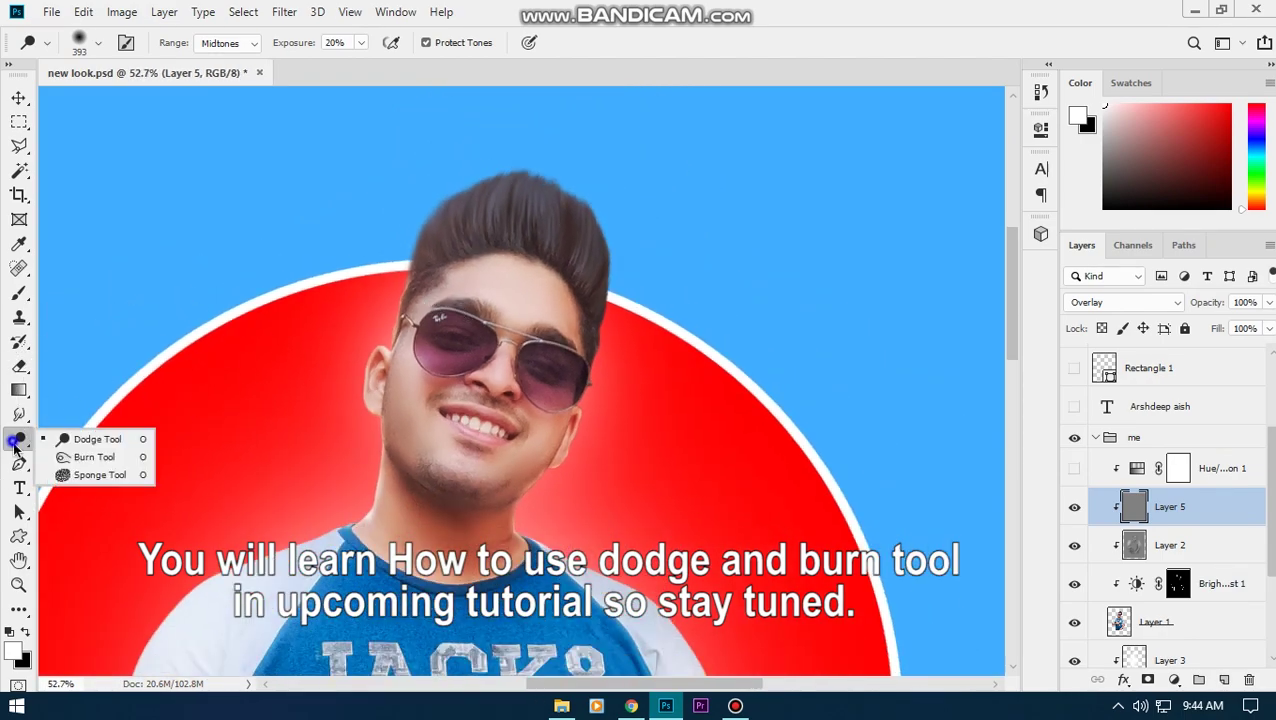
pyautogui.click(80, 457)
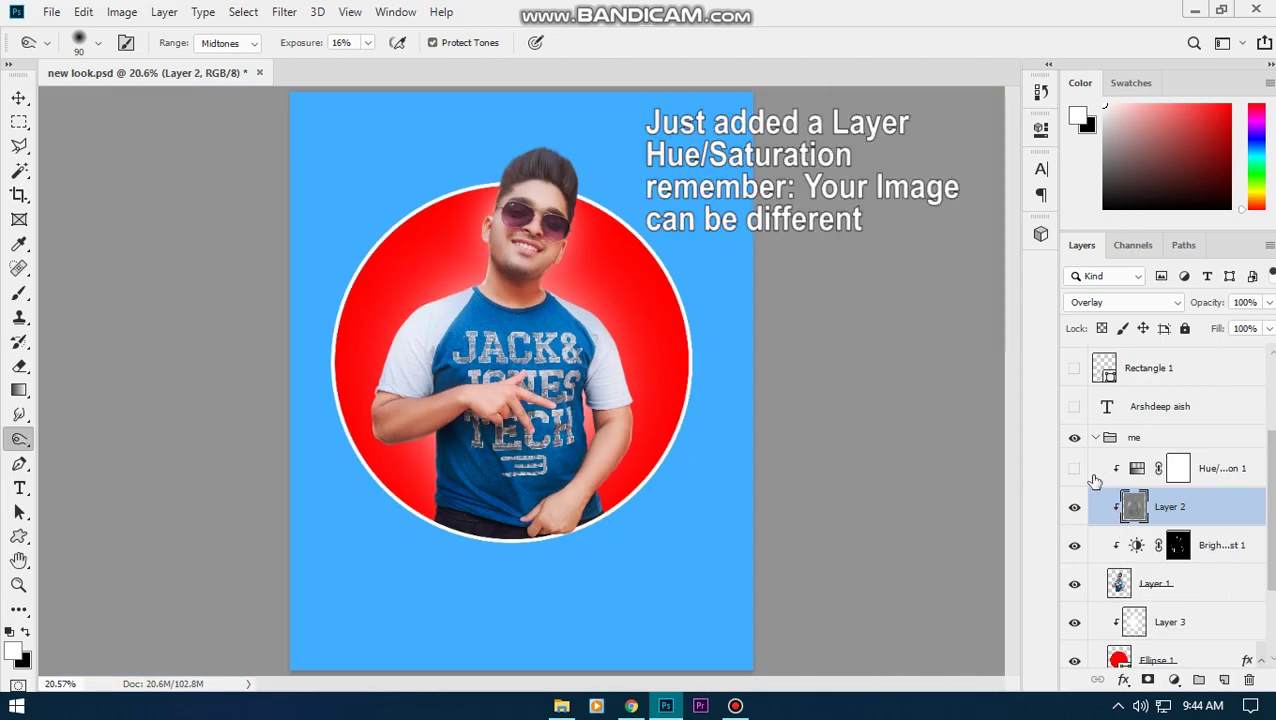
# - Switch on the Hue/Saturation 1 adjustment layer
pyautogui.click(1075, 468)
pyautogui.click(1075, 468)
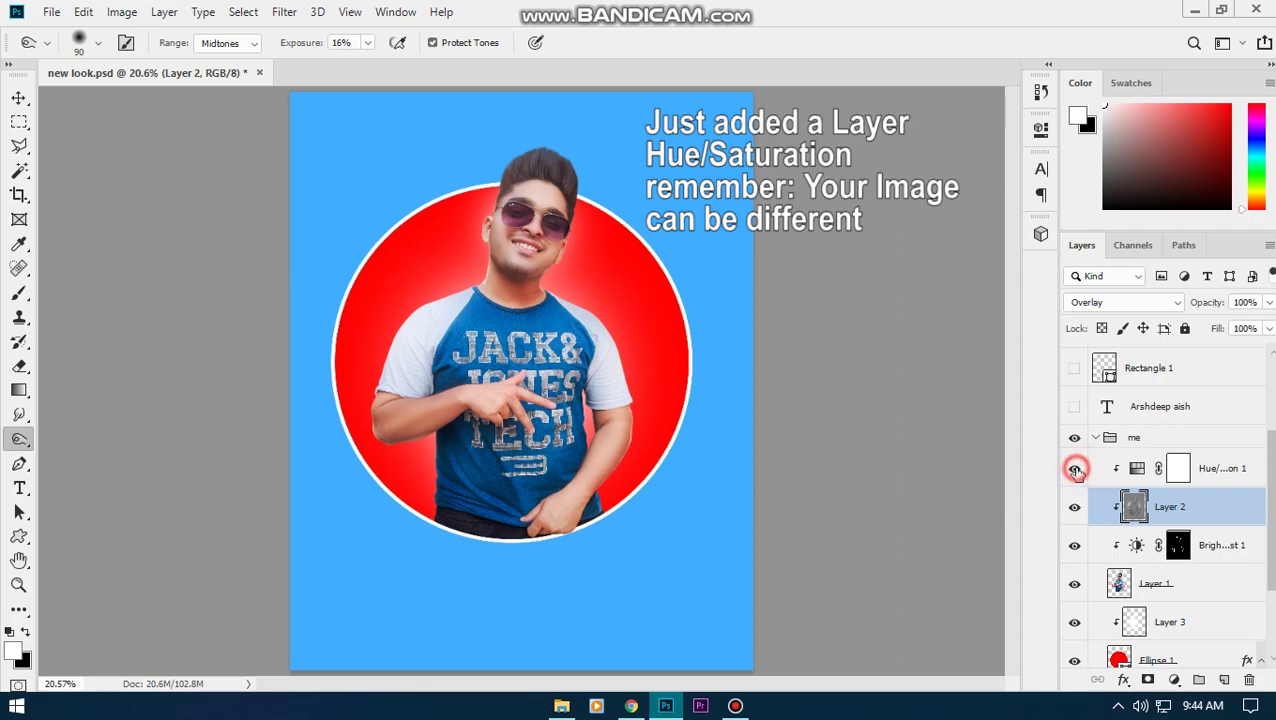
pyautogui.scroll(2, 604, 299)
pyautogui.scroll(2, 620, 310)
pyautogui.scroll(2, 617, 305)
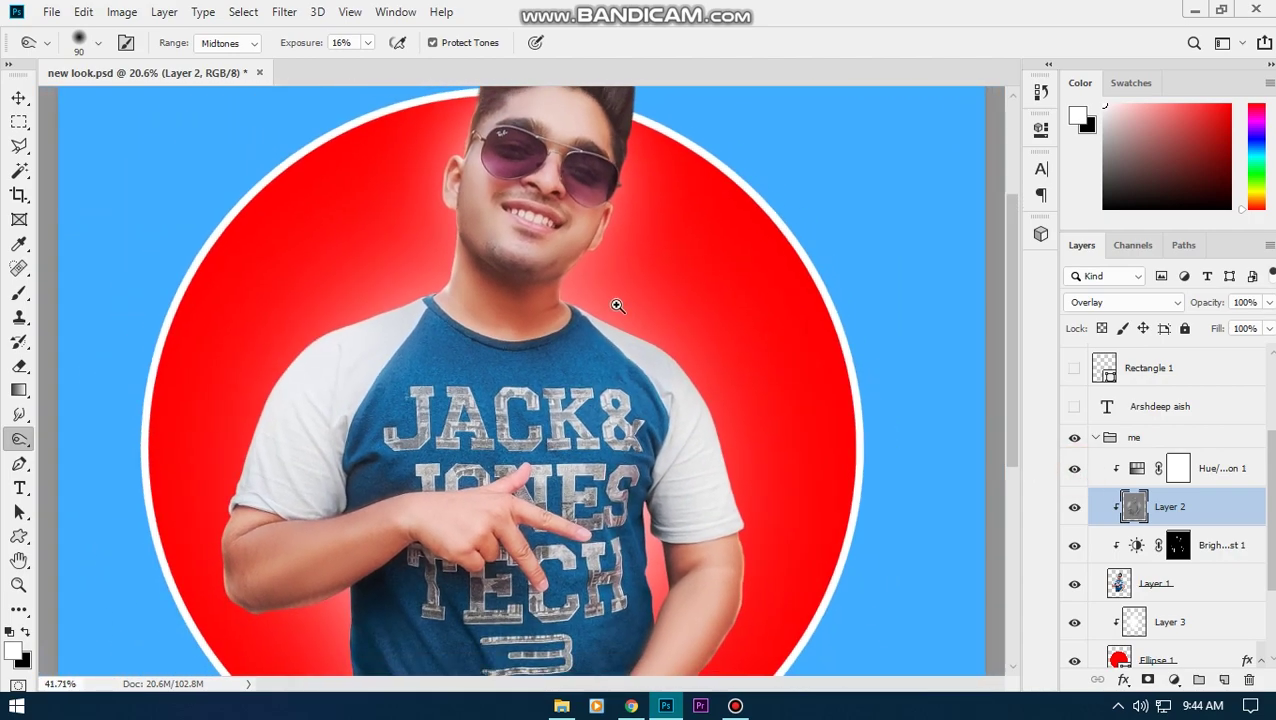
pyautogui.scroll(-2, 617, 305)
# - Set Hue/Saturation to Blues at Saturation -100, clip it to Layer 2, and fit the poster on screen
pyautogui.doubleClick(1140, 467)
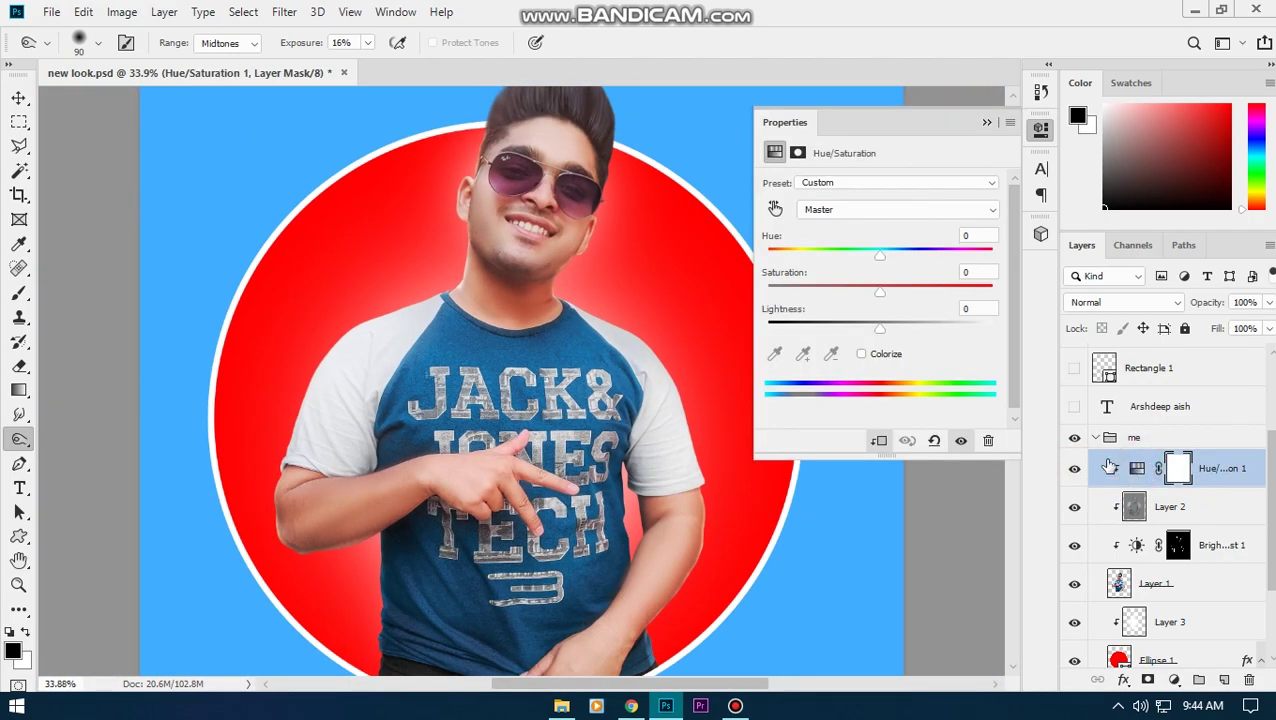
pyautogui.click(835, 207)
pyautogui.click(846, 291)
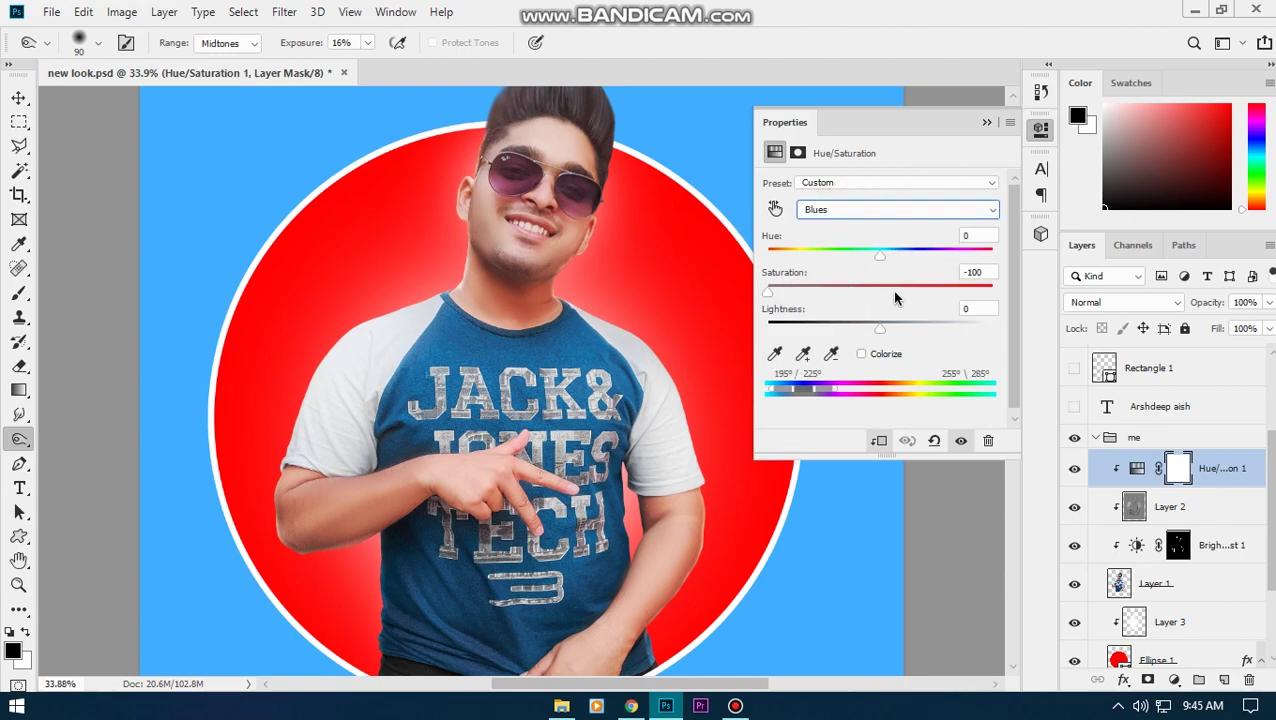
pyautogui.keyDown('alt'); pyautogui.click(1068, 474); pyautogui.keyUp('alt')
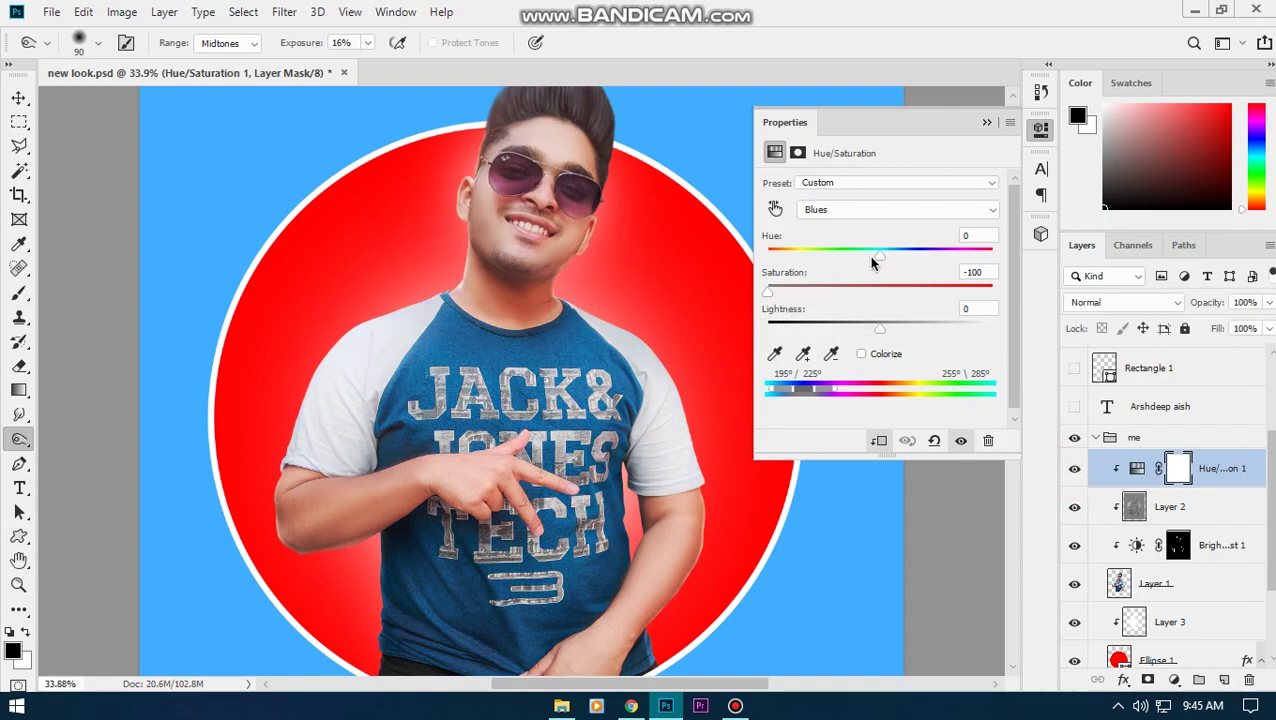
pyautogui.click(986, 124)
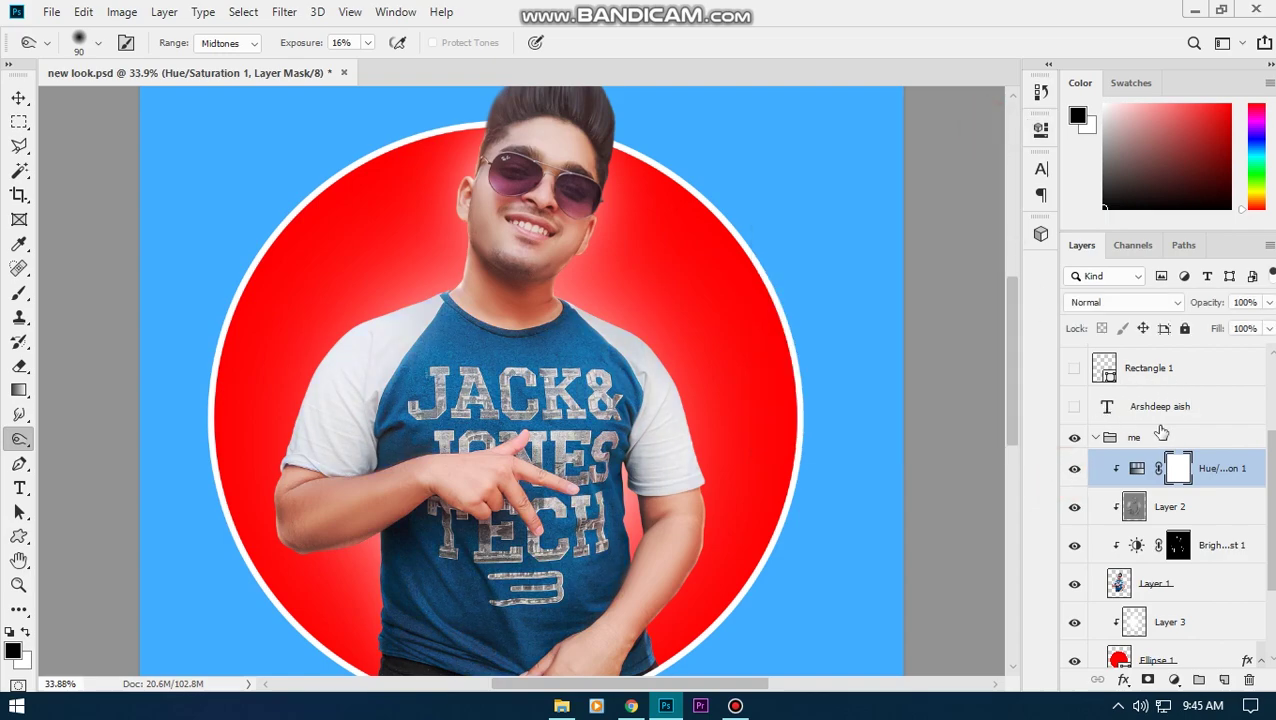
pyautogui.scroll(2, 1135, 432)
pyautogui.hotkey('ctrl', '-')
pyautogui.hotkey('ctrl', '0')
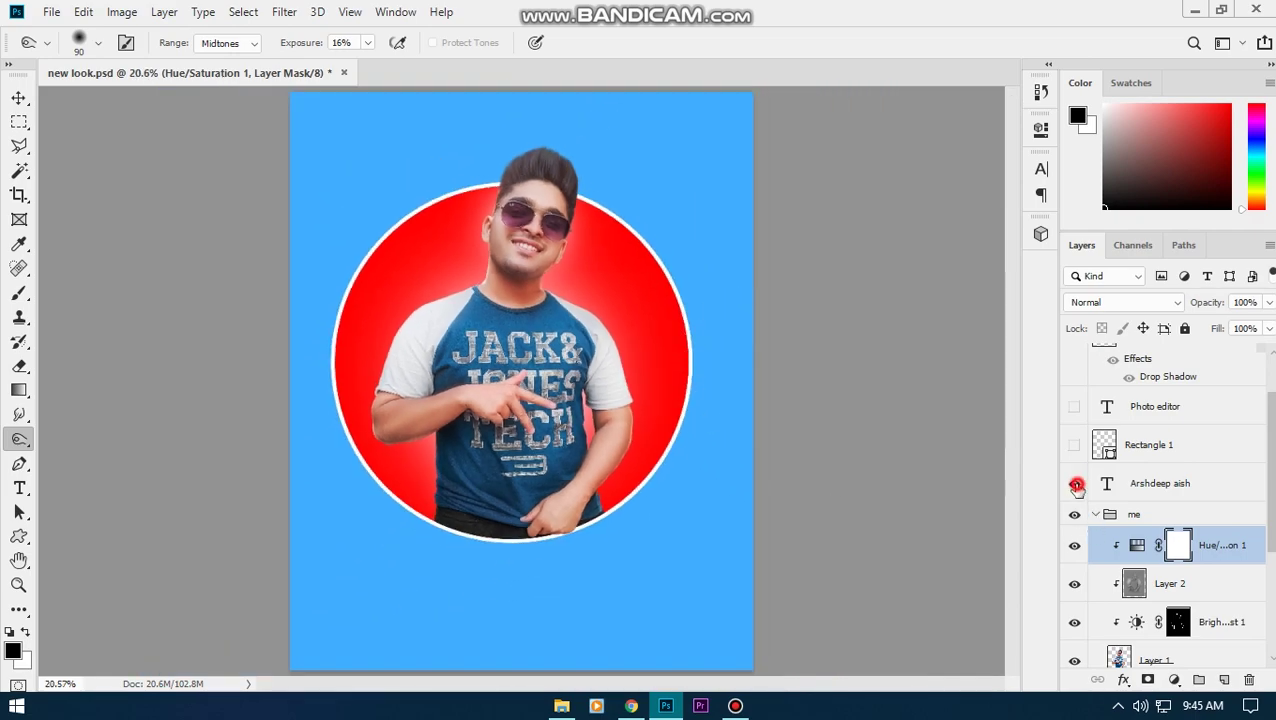
# - Show the ARSHDEEP AISH title and begin editing it with the Character panel open
pyautogui.click(1075, 484)
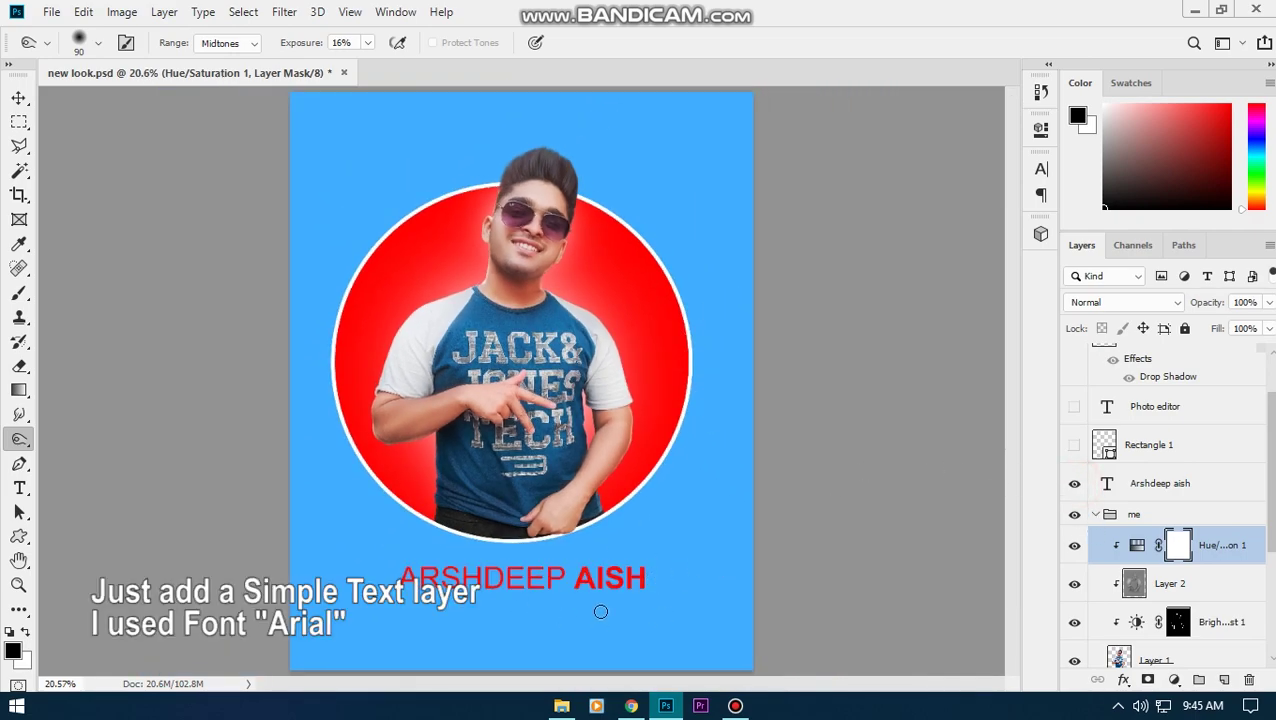
pyautogui.press('t')
pyautogui.click(540, 580)
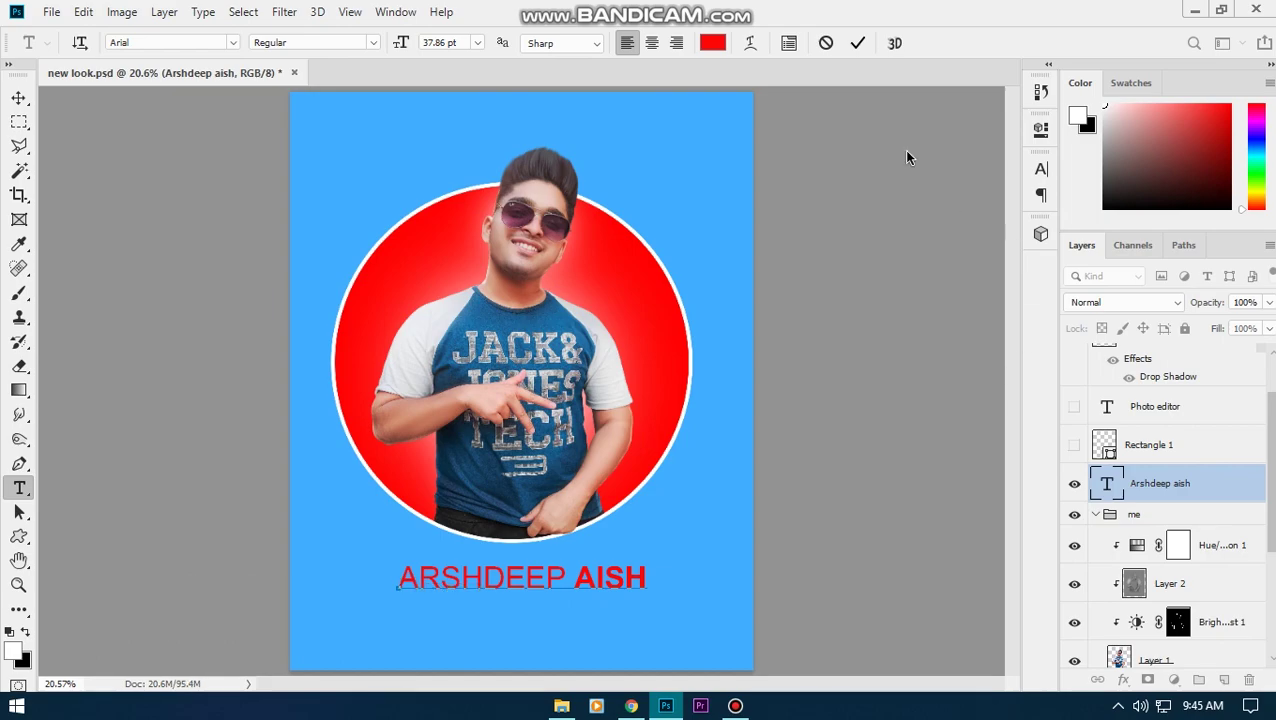
pyautogui.click(789, 43)
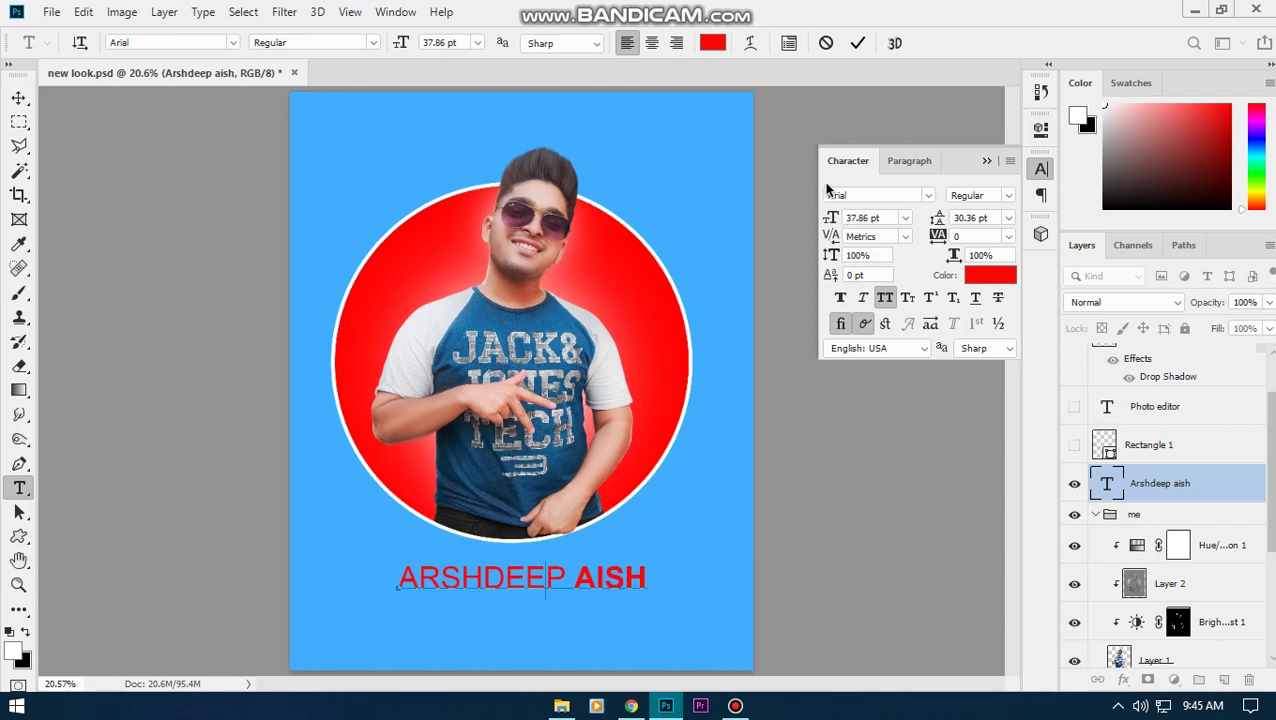
pyautogui.click(1008, 196)
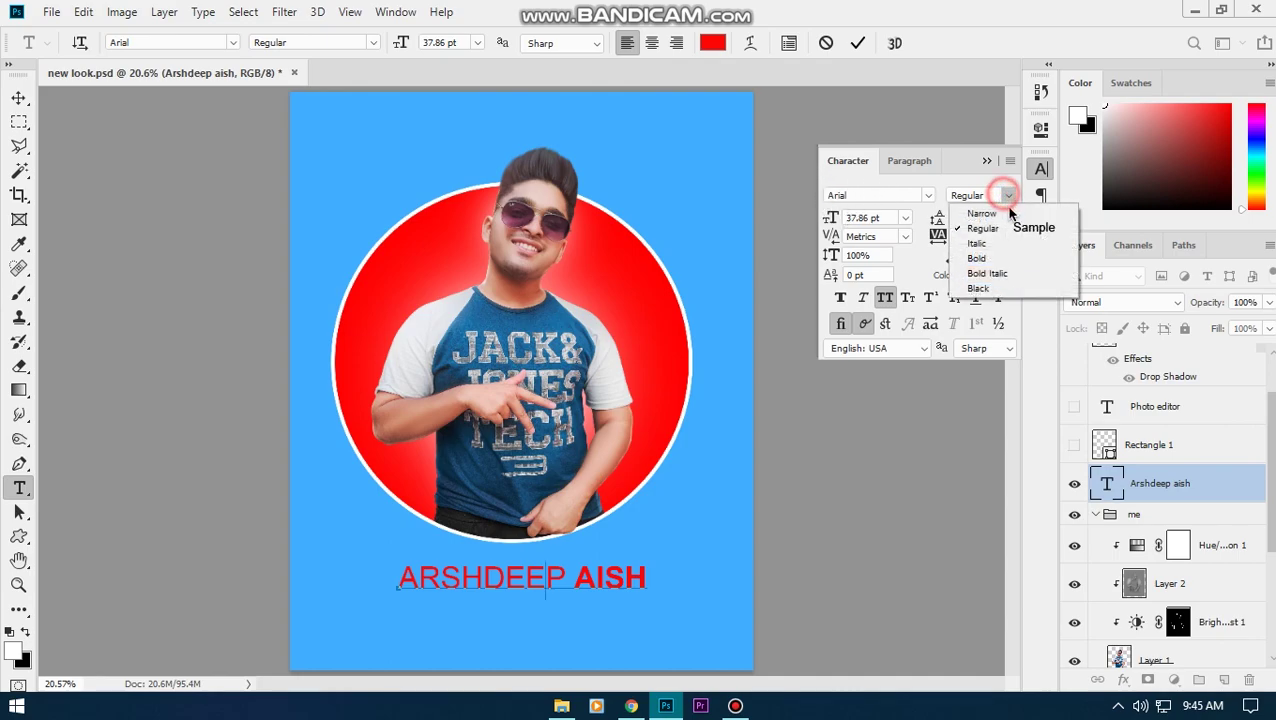
pyautogui.click(950, 168)
# - Make the word AISH Bold and commit the title text
pyautogui.moveTo(573, 578); pyautogui.dragTo(648, 580)
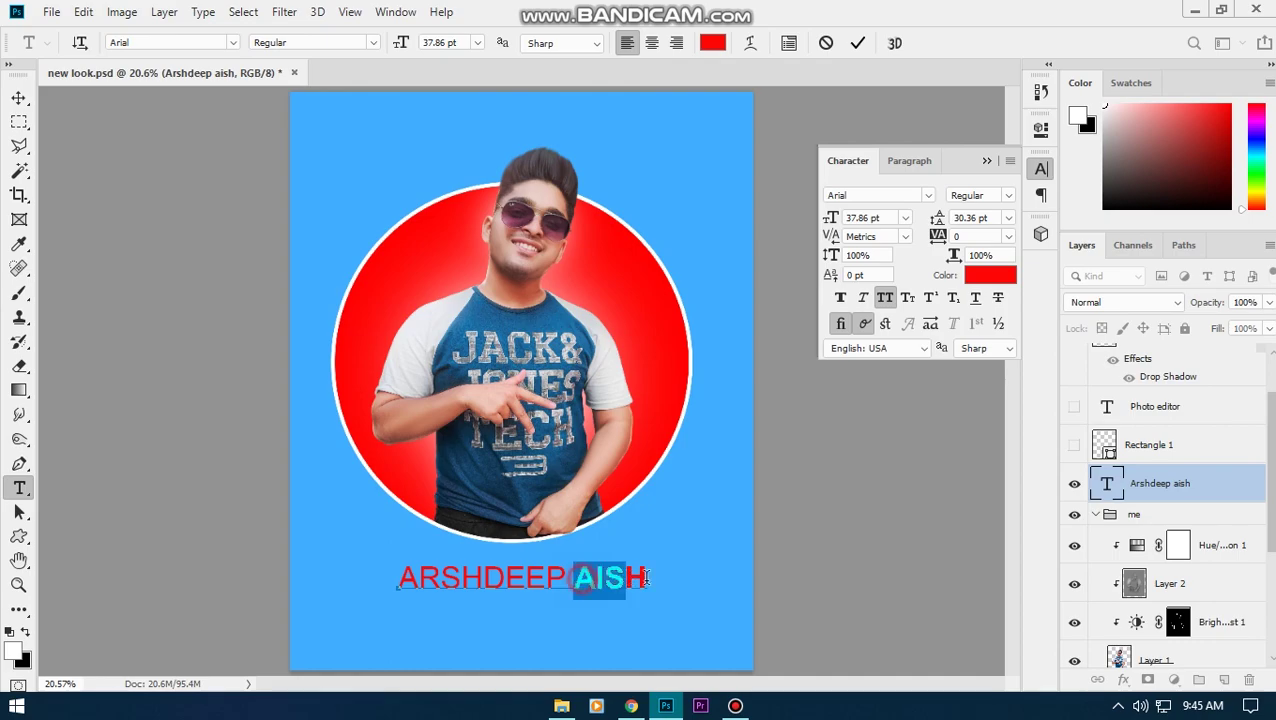
pyautogui.click(1008, 195)
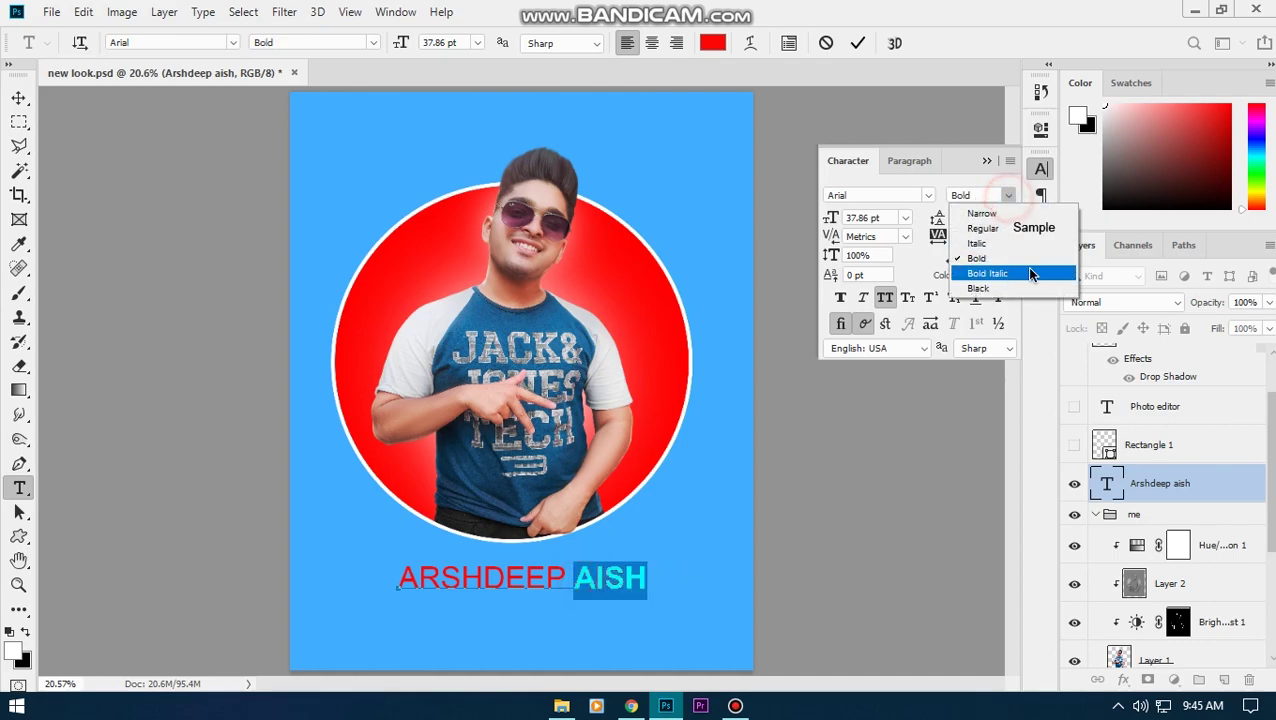
pyautogui.click(988, 256)
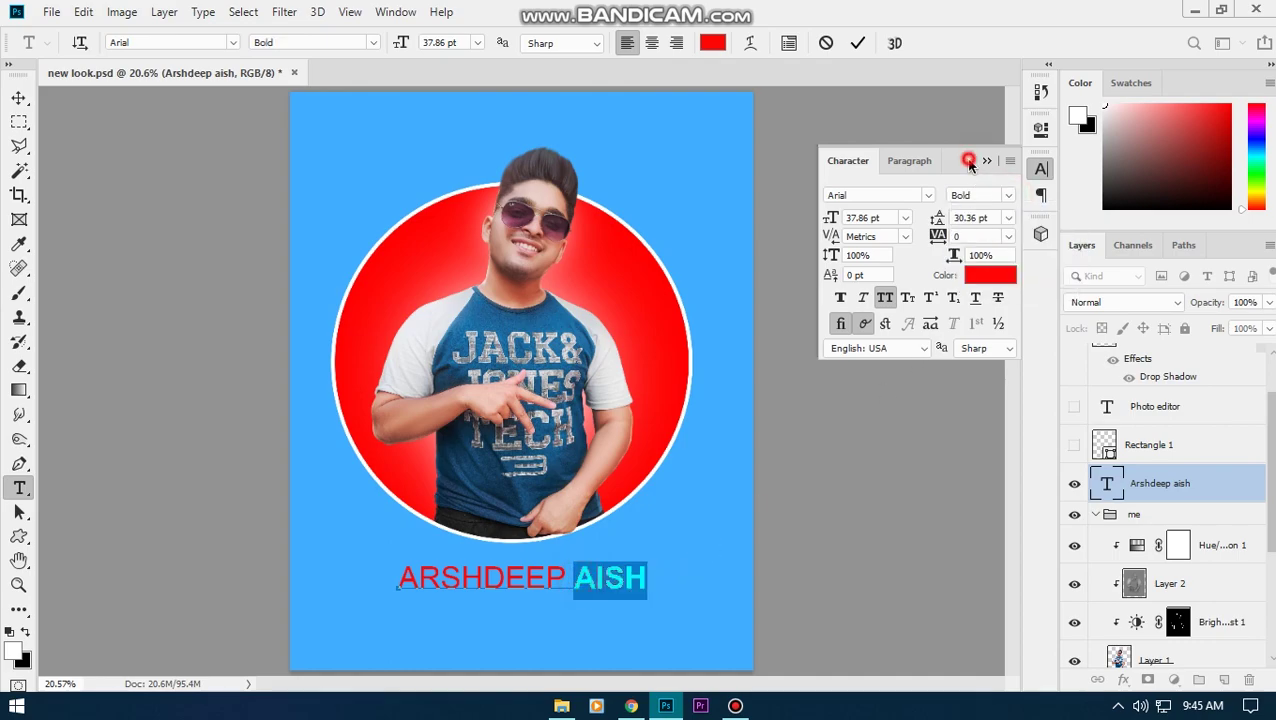
pyautogui.click(987, 160)
pyautogui.click(826, 45)
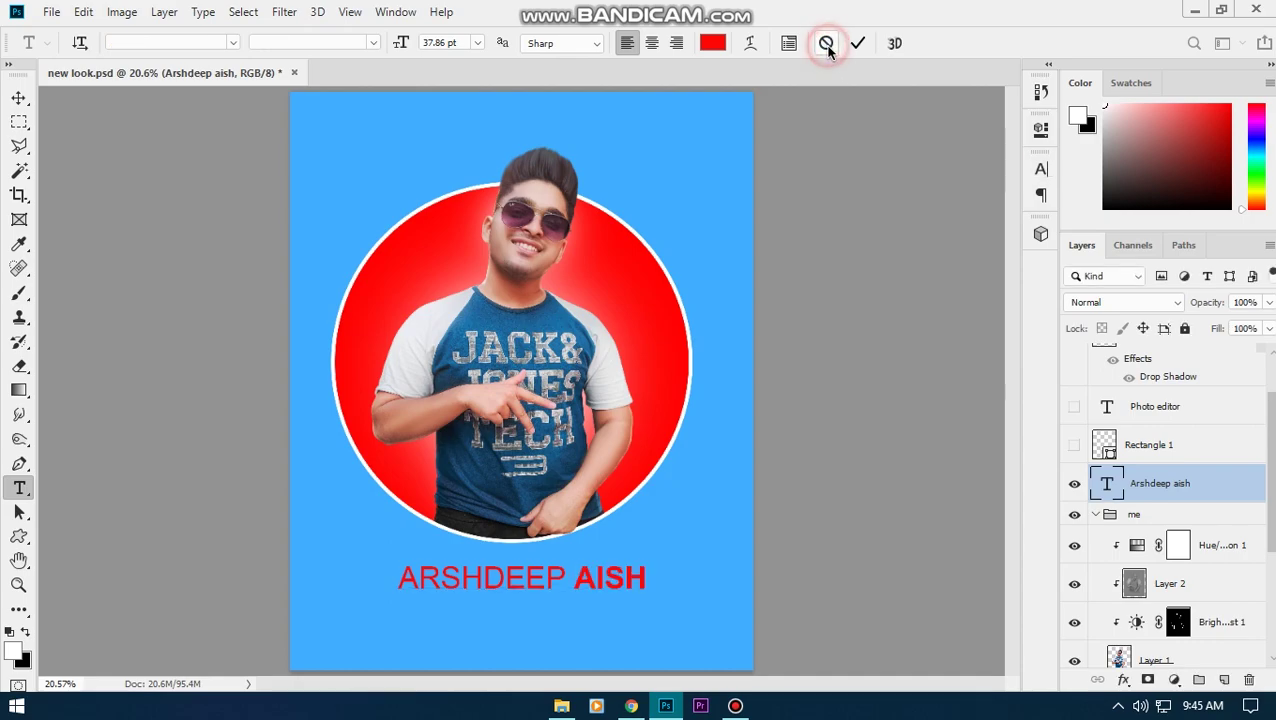
# - Show the PHOTO EDITOR subtitle at 600 tracking with the red Rectangle 1 box behind EDITOR
pyautogui.click(1076, 444)
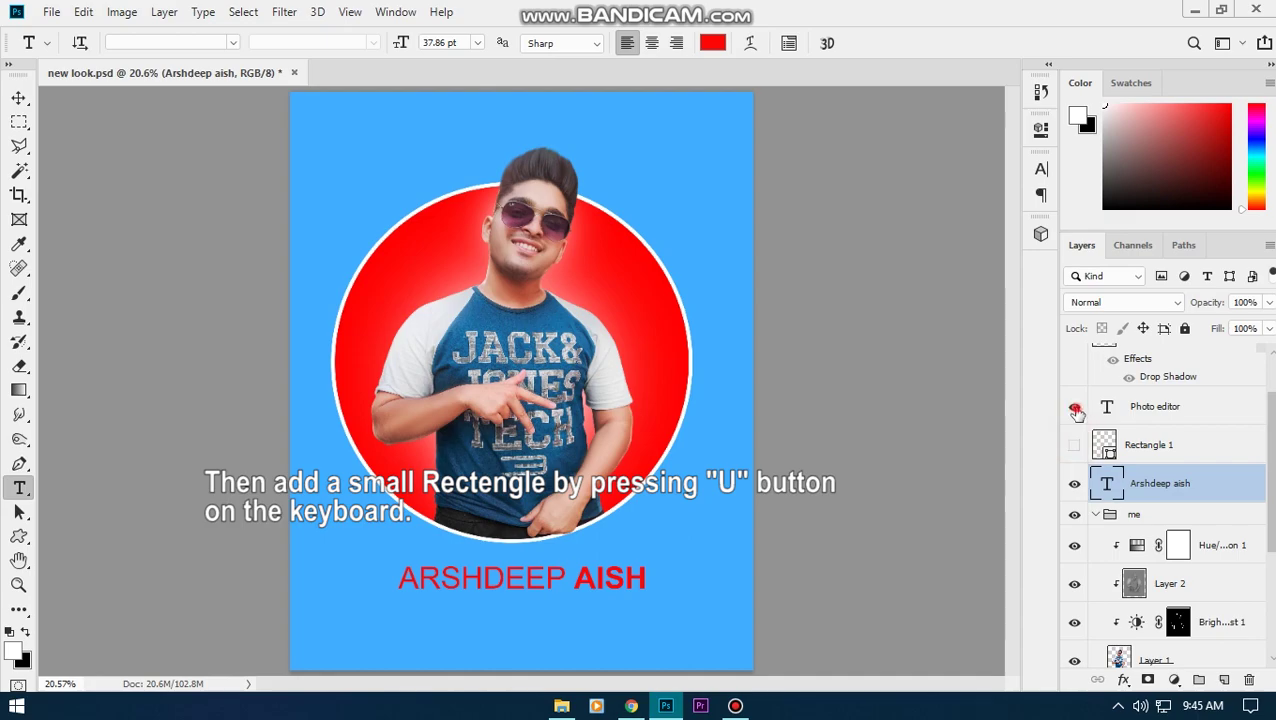
pyautogui.click(1075, 407)
pyautogui.click(1168, 410)
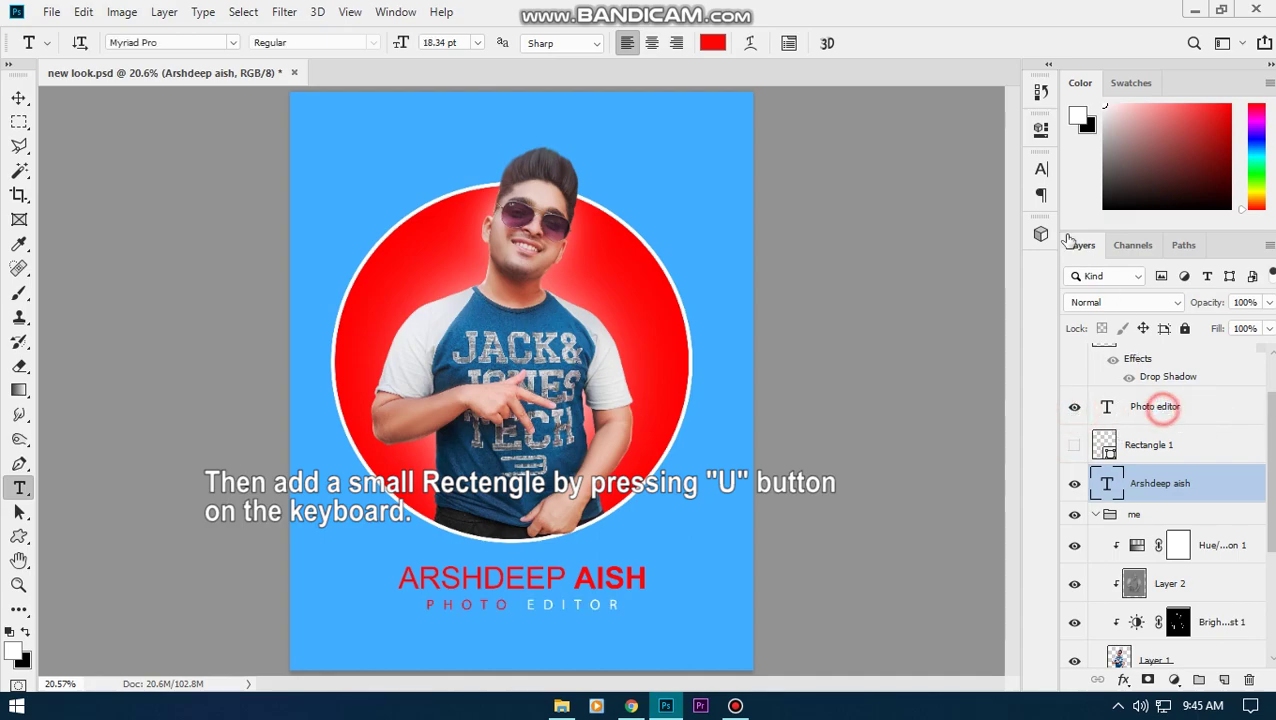
pyautogui.click(1041, 169)
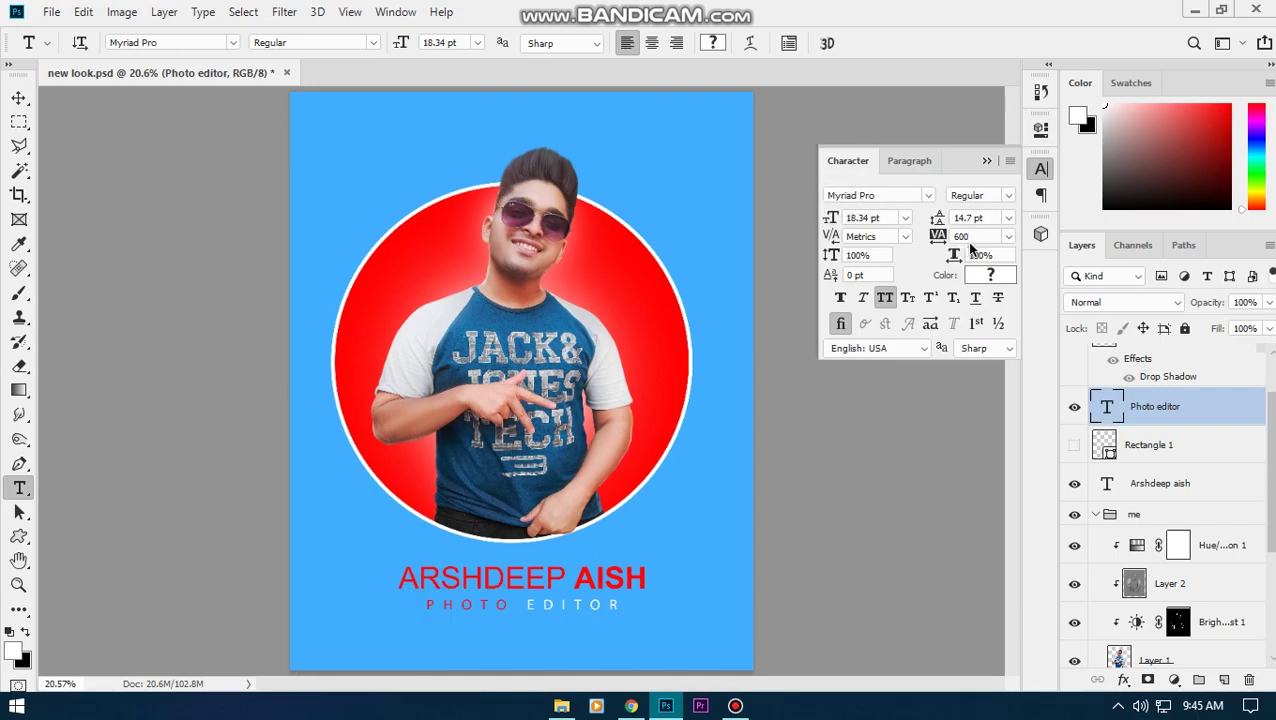
pyautogui.click(1074, 445)
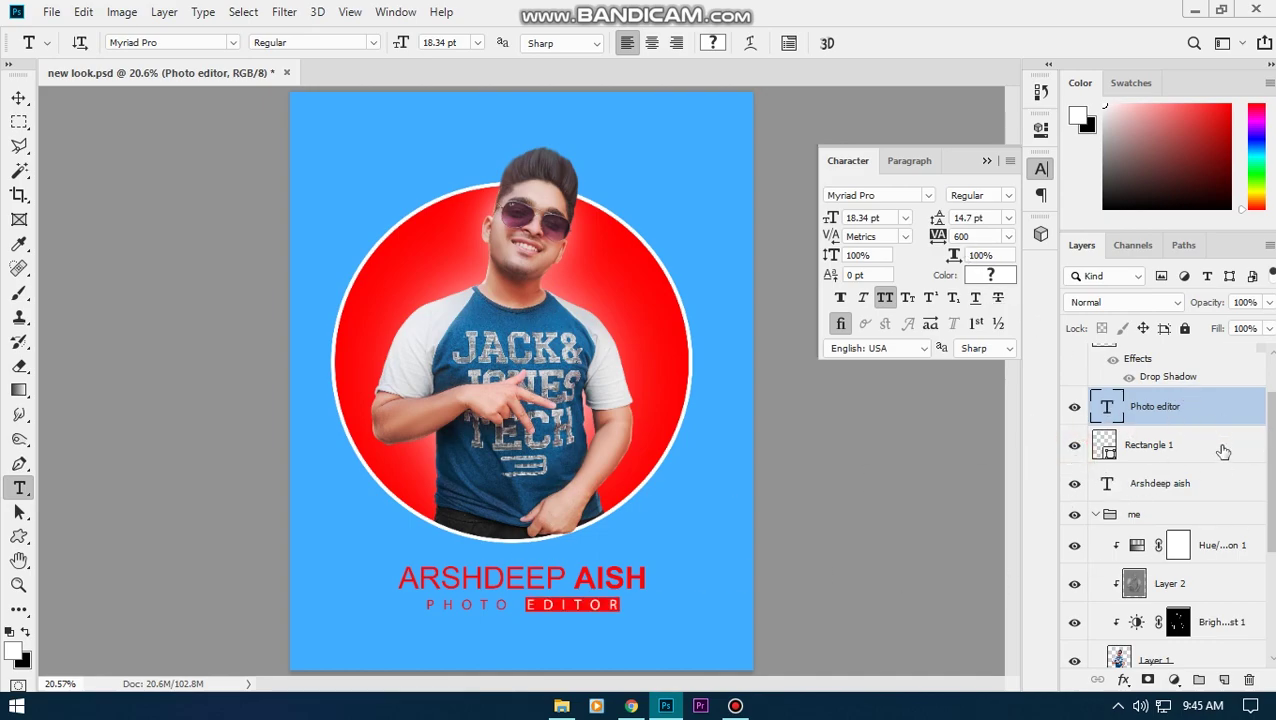
pyautogui.scroll(2, 1222, 451)
pyautogui.click(986, 160)
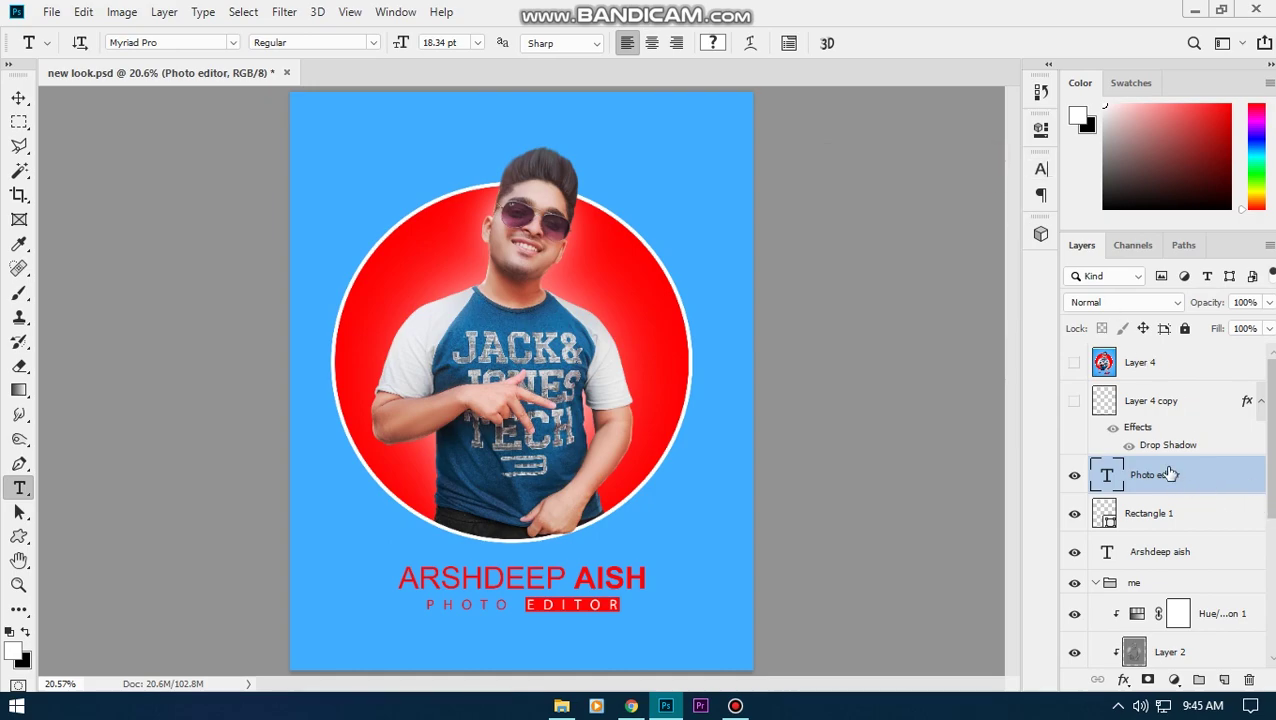
# - Show Layer 4 copy's black ear studs on the man and zoom in on his face
pyautogui.click(1100, 408)
pyautogui.click(1075, 400)
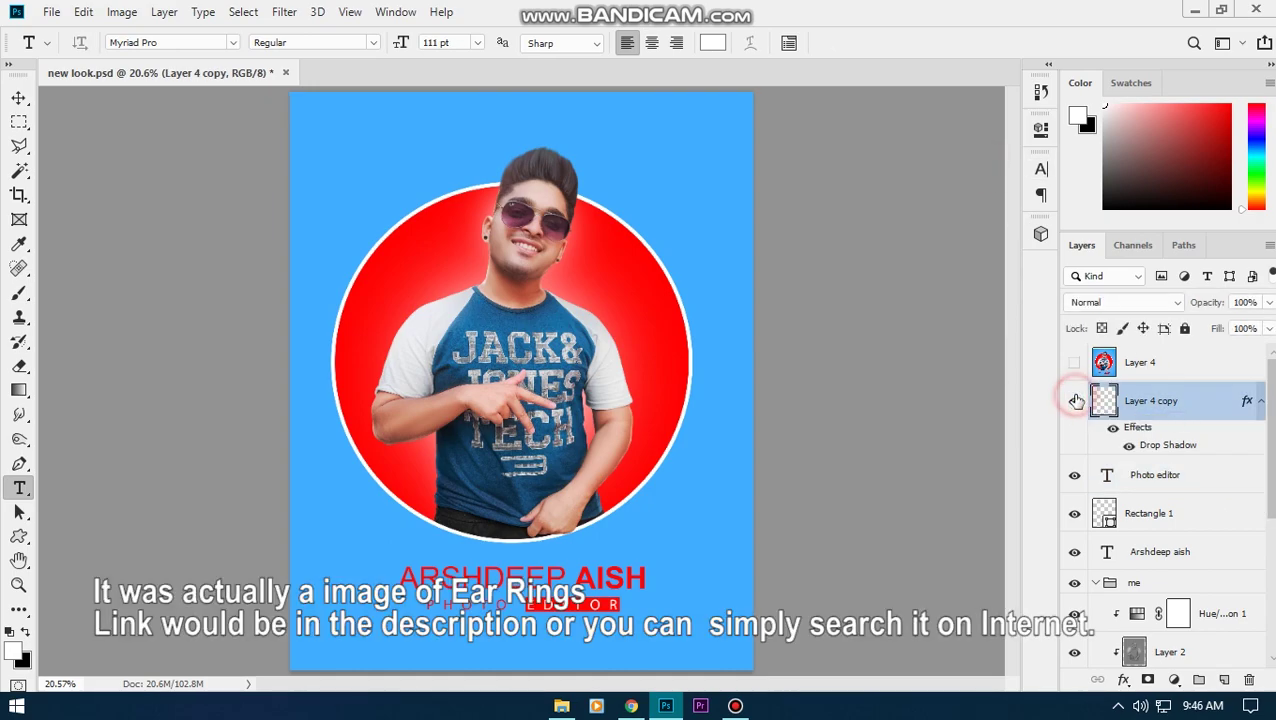
pyautogui.moveTo(498, 200)
pyautogui.mouseDown()
pyautogui.moveTo(452, 402)
pyautogui.moveTo(447, 228)
pyautogui.mouseUp()
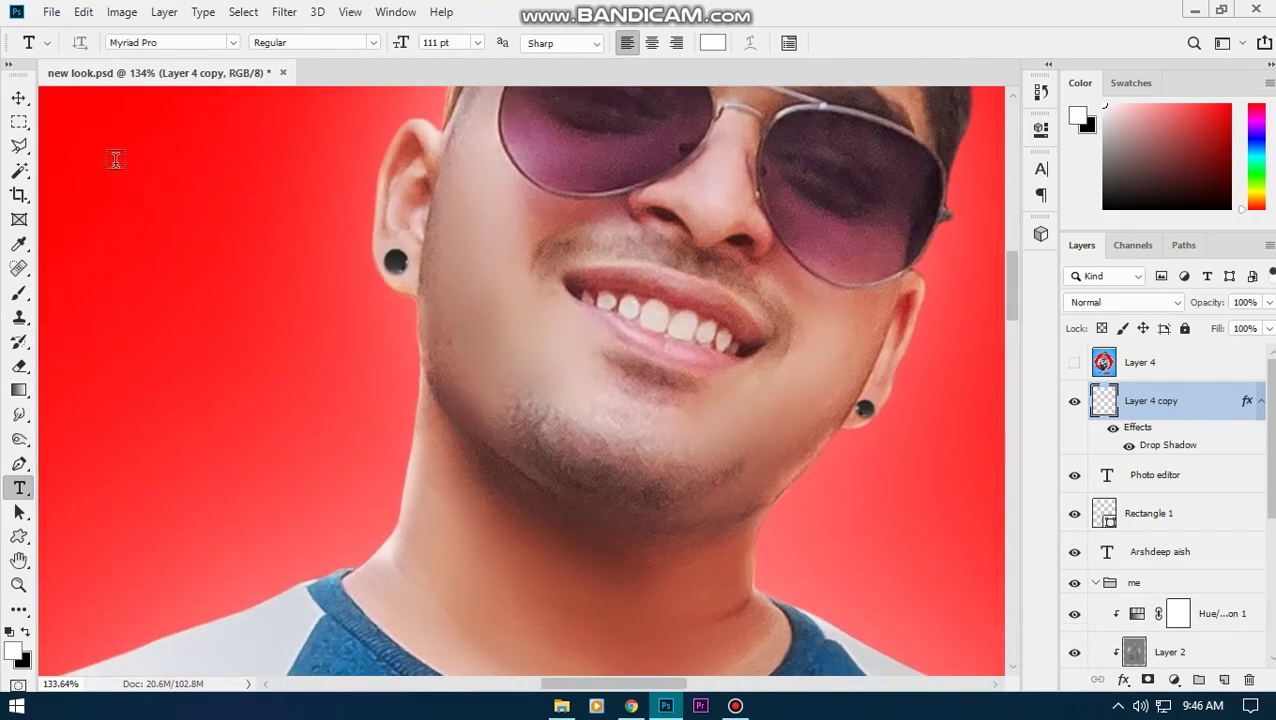
# - Select the Move tool and find the Branded-Stainless stud photo in File Explorer
pyautogui.click(19, 97)
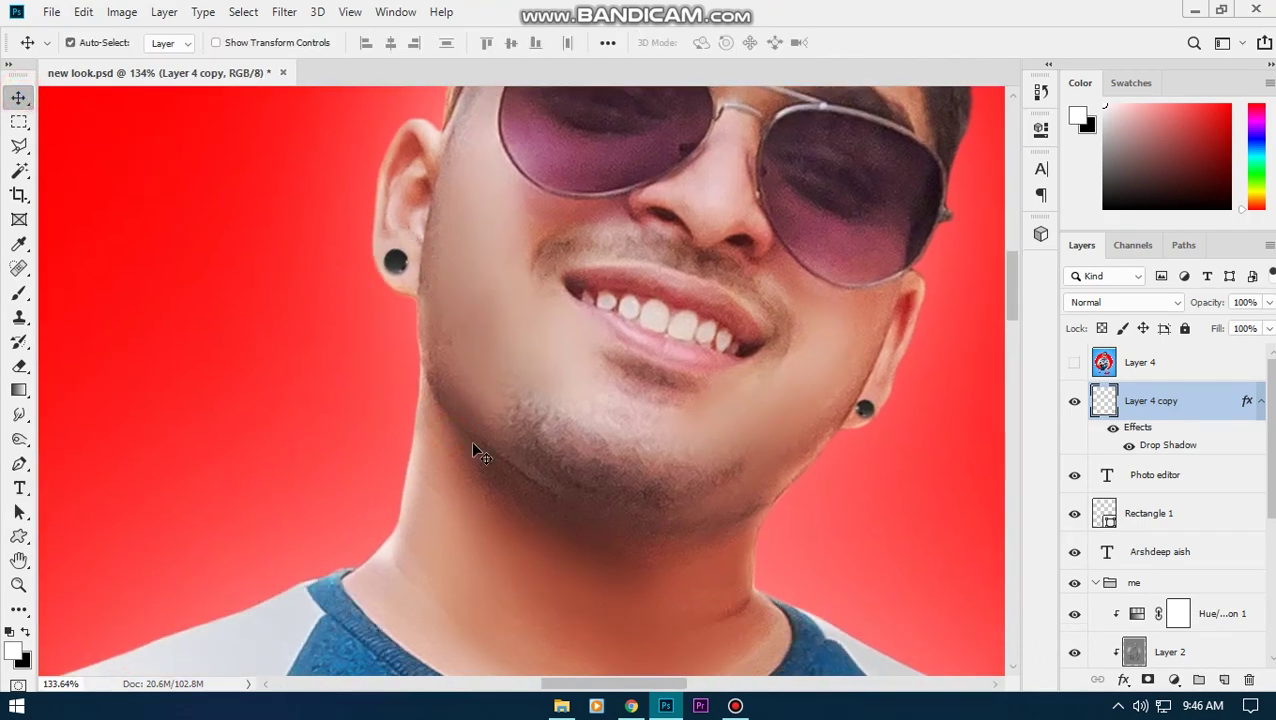
pyautogui.click(561, 706)
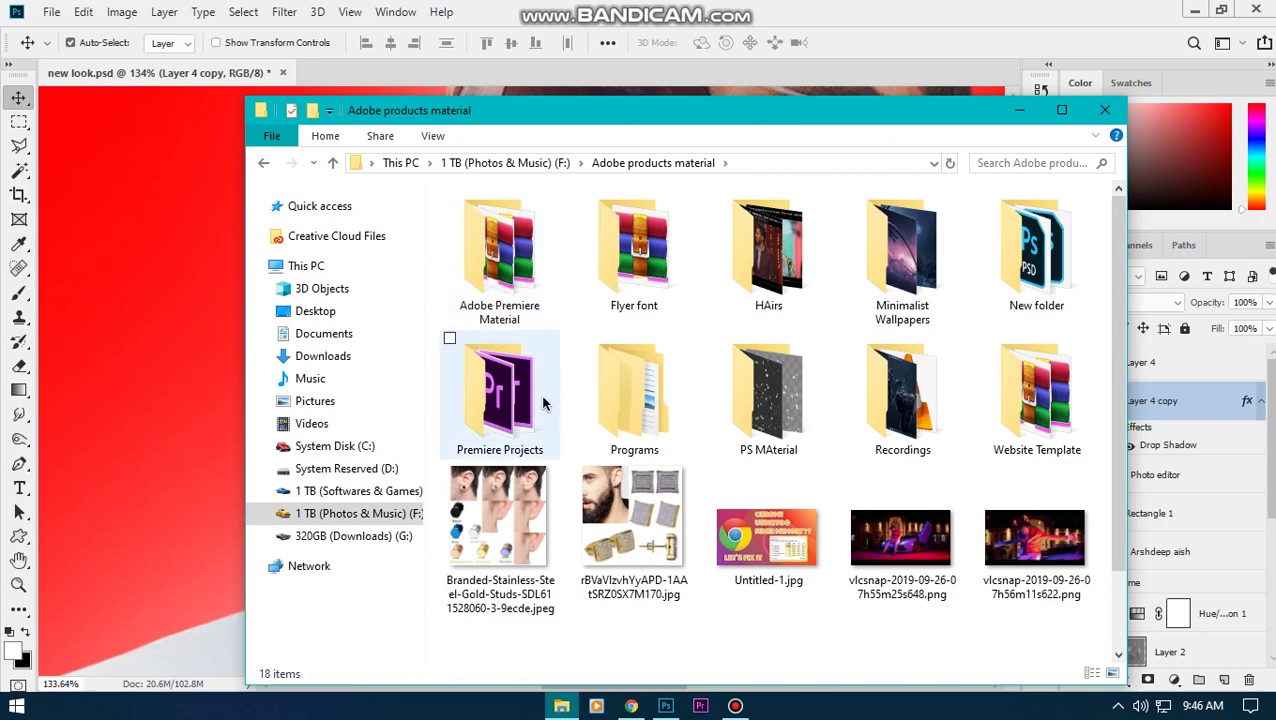
pyautogui.scroll(-1, 500, 490)
pyautogui.click(475, 482)
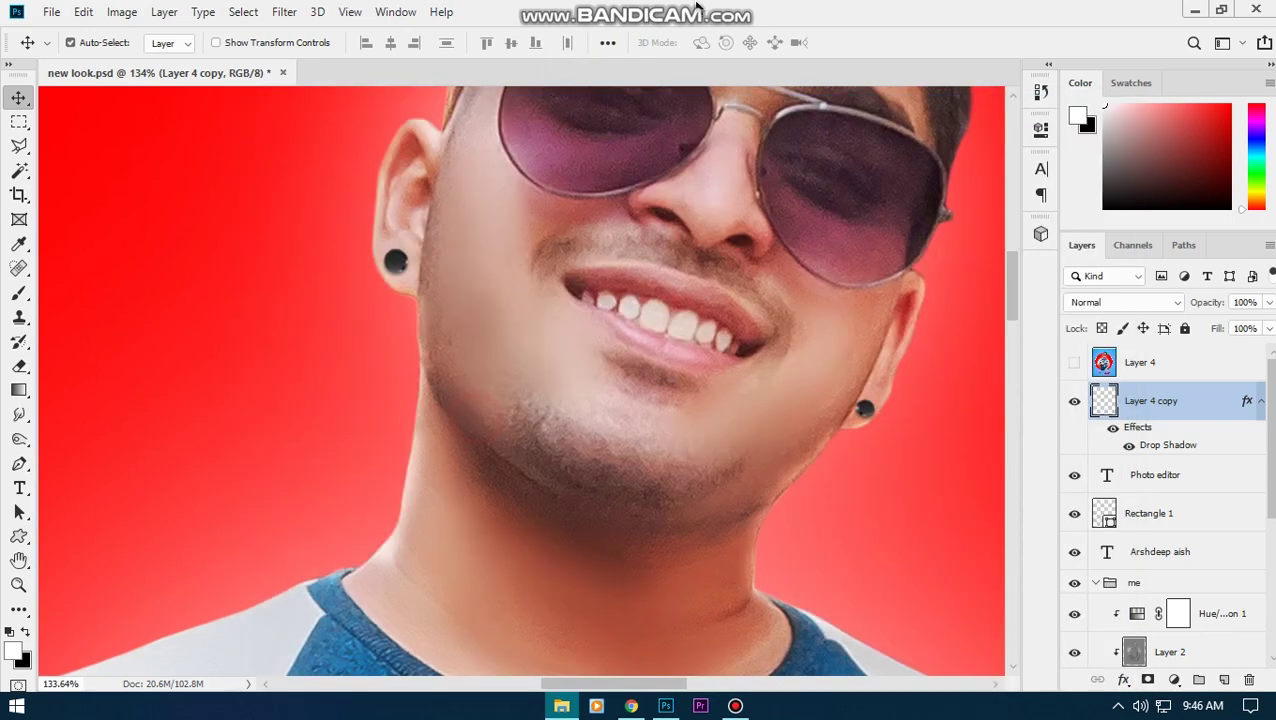
# - Open the Branded-Stainless stud photo in Photoshop and zoom in on the black stud
pyautogui.moveTo(475, 482); pyautogui.dragTo(645, 205)
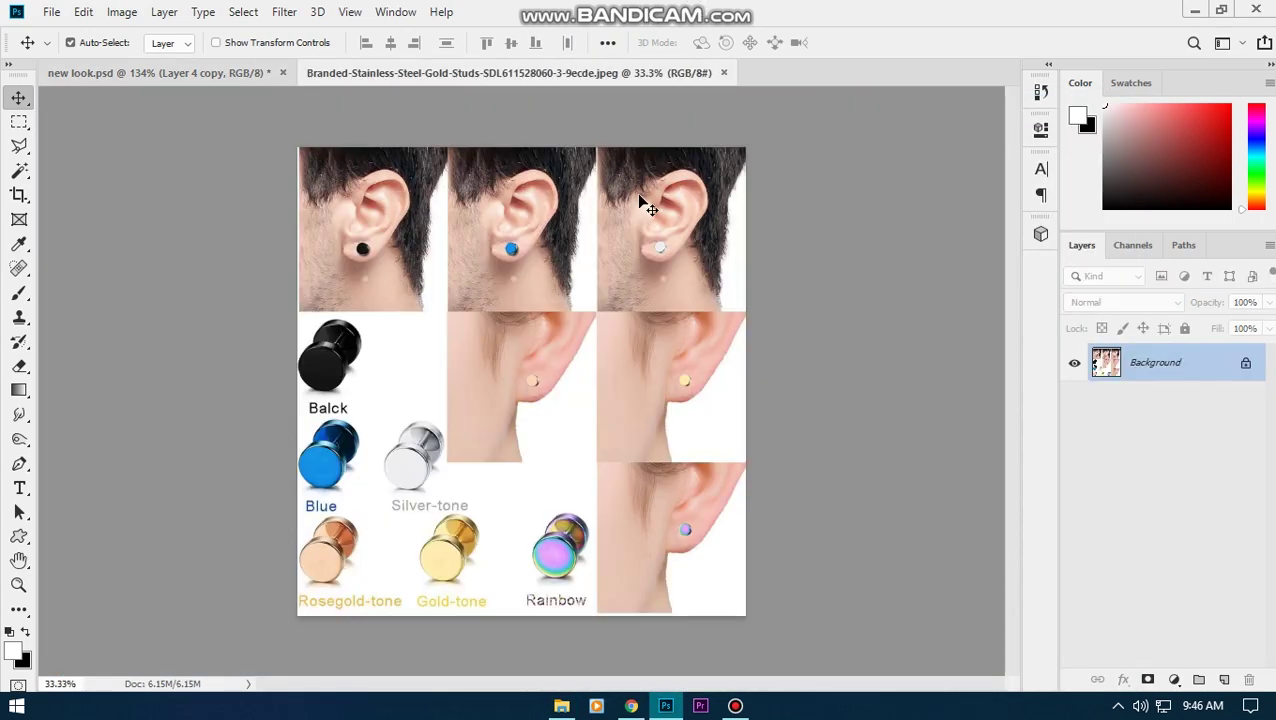
pyautogui.scroll(3, 447, 421)
pyautogui.scroll(3, 300, 400)
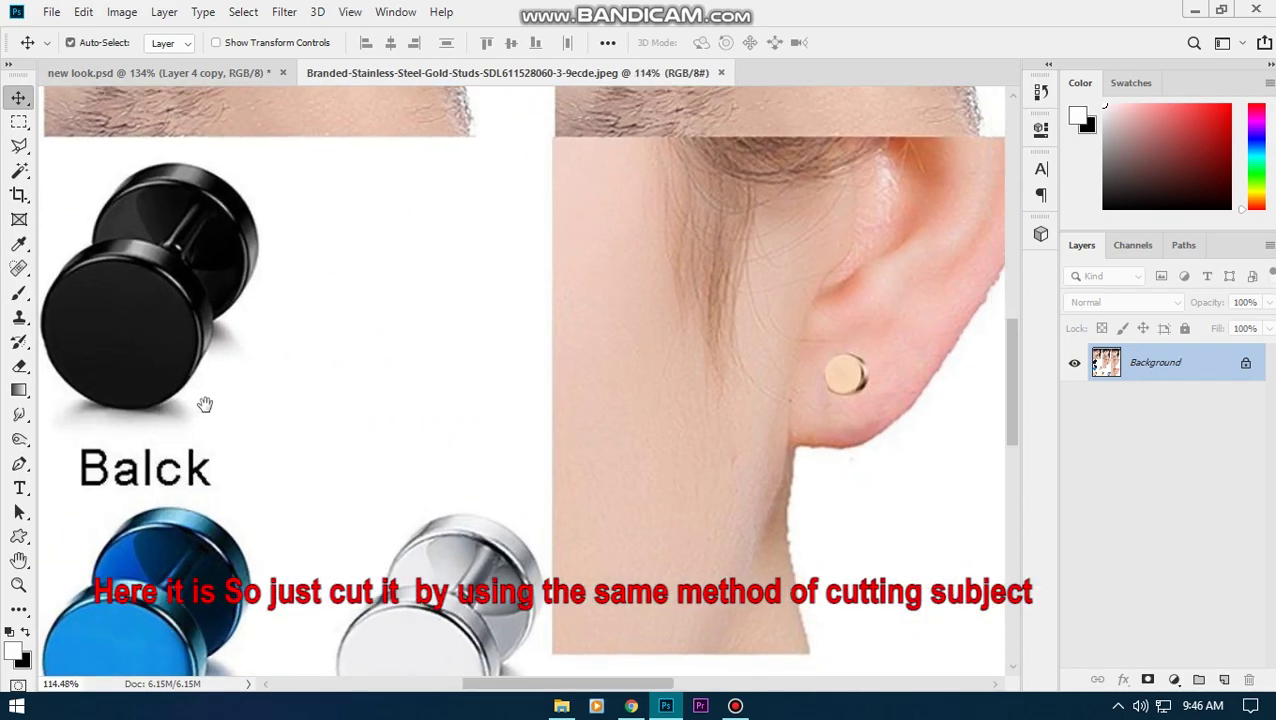
pyautogui.moveTo(277, 432); pyautogui.dragTo(489, 498)
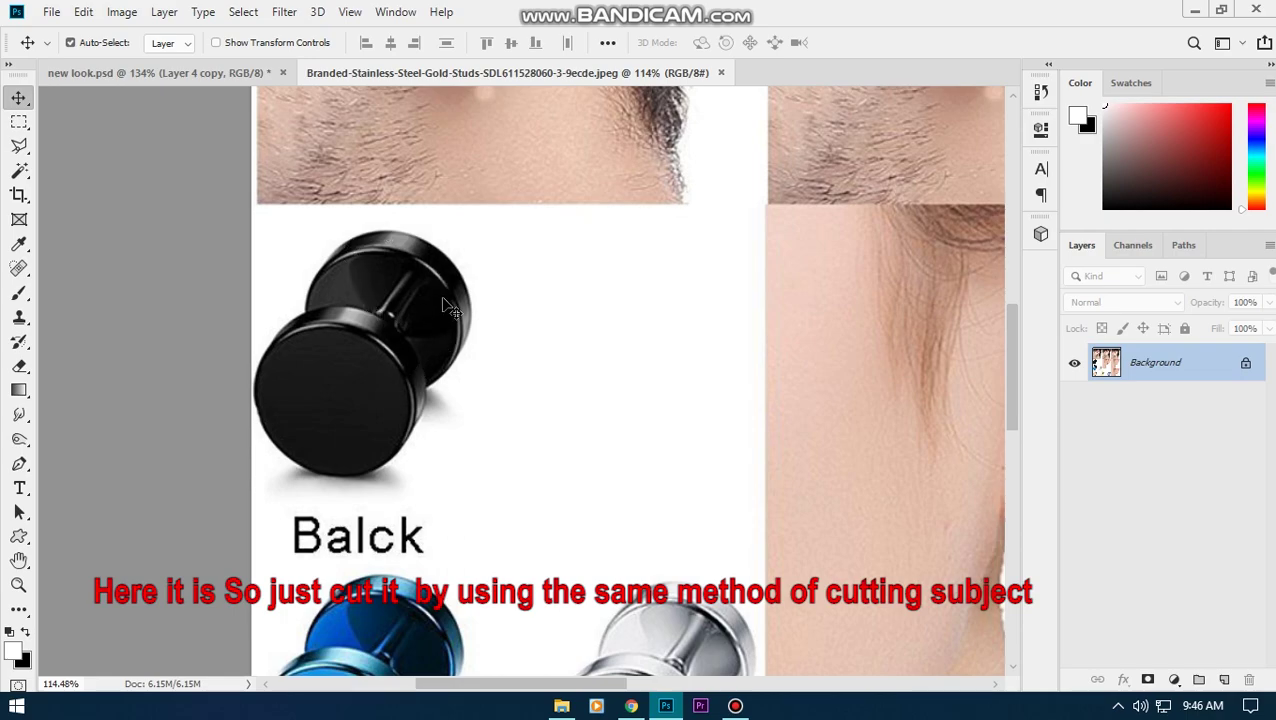
# - Outline the black stud with the Polygonal Lasso to select it
pyautogui.press('l')
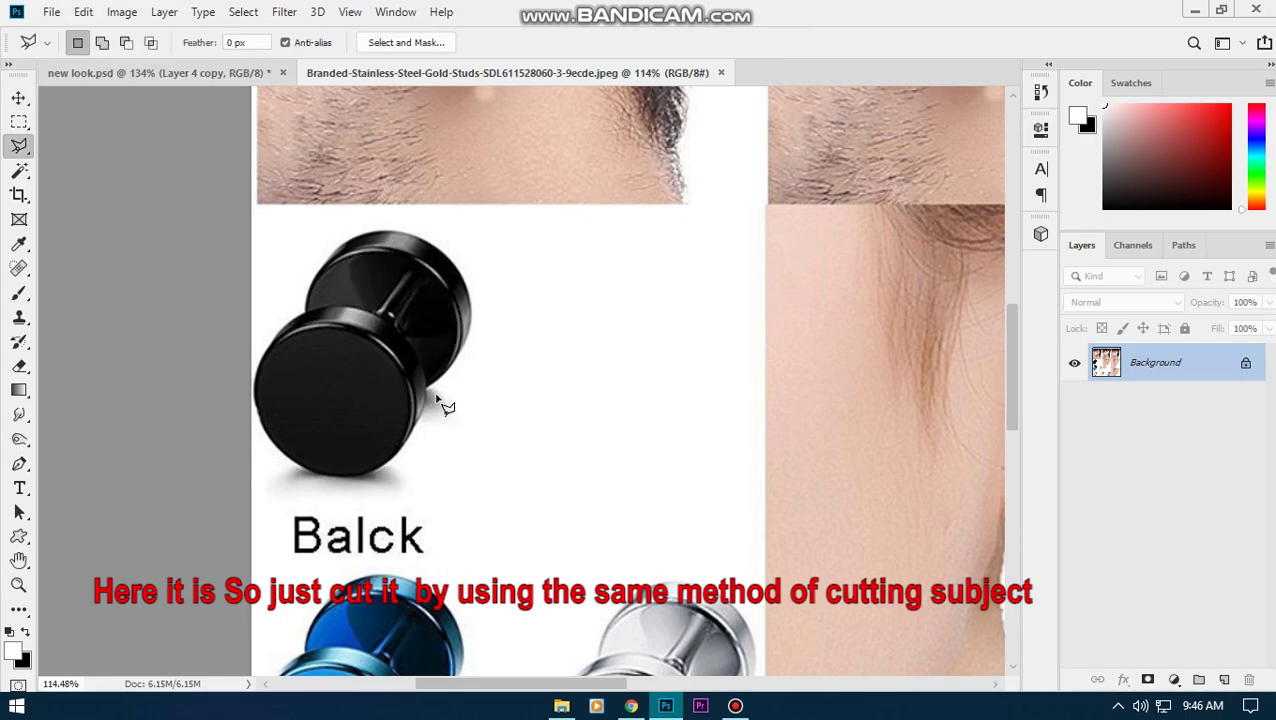
pyautogui.click(549, 336)
pyautogui.click(485, 470)
pyautogui.click(343, 518)
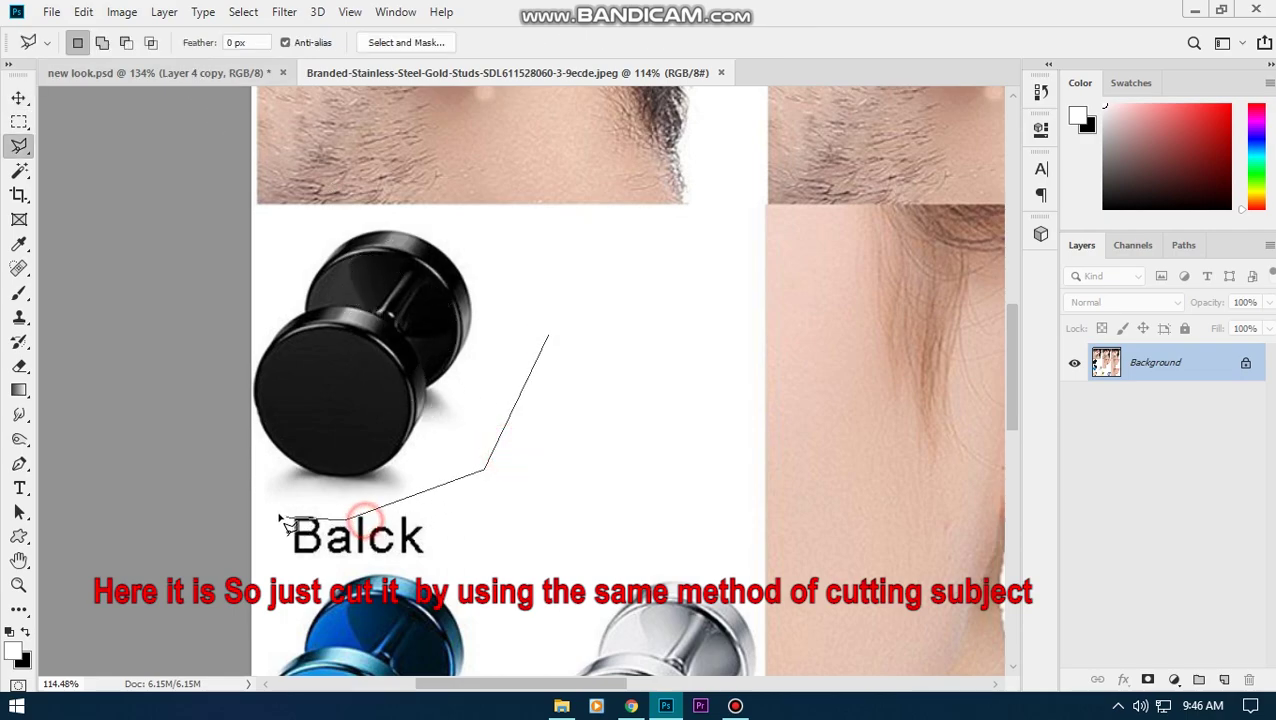
pyautogui.click(271, 488)
pyautogui.click(234, 390)
pyautogui.click(250, 270)
pyautogui.click(299, 216)
pyautogui.click(358, 217)
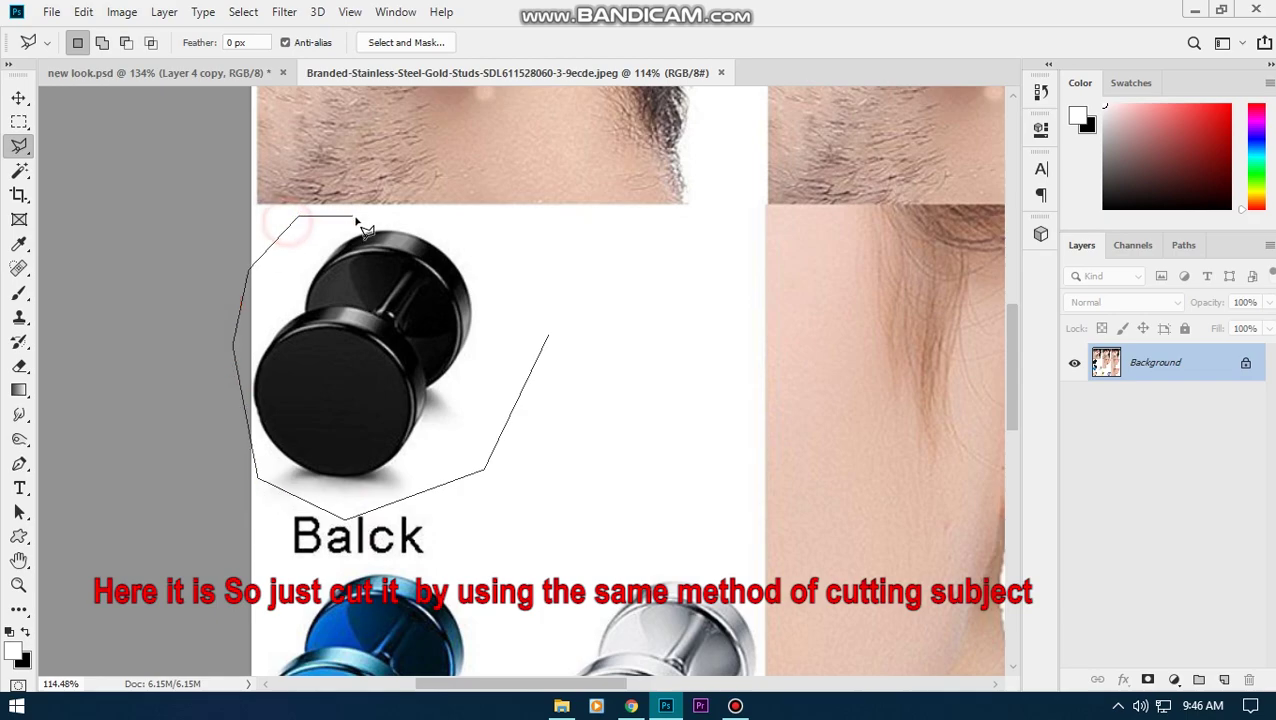
pyautogui.click(549, 253)
# - Move the selected stud into new look.psd as a new layer
pyautogui.press('v')
pyautogui.moveTo(401, 281)
pyautogui.mouseDown()
pyautogui.moveTo(285, 105)
pyautogui.moveTo(236, 91)
pyautogui.mouseUp()
pyautogui.moveTo(186, 46); pyautogui.dragTo(399, 182)
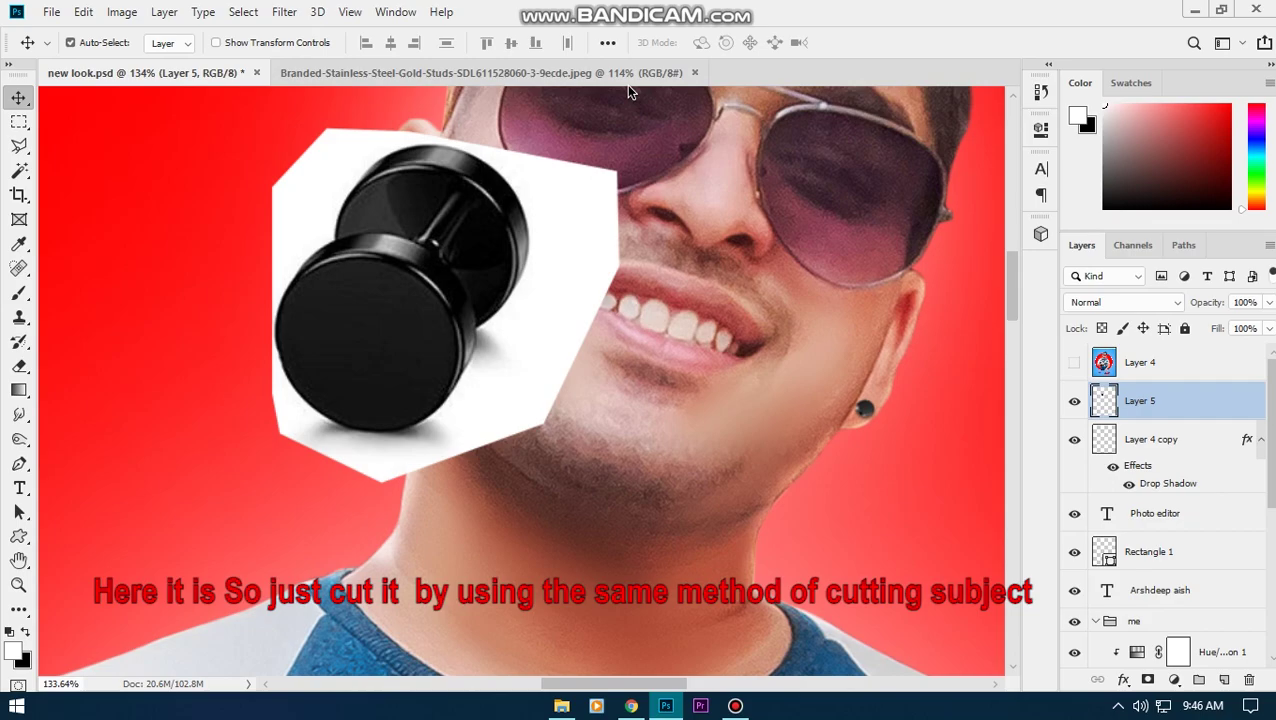
# - Close the stud product photo and zoom in closely on the stud at the man's ear
pyautogui.click(710, 72)
pyautogui.moveTo(441, 279); pyautogui.dragTo(333, 325)
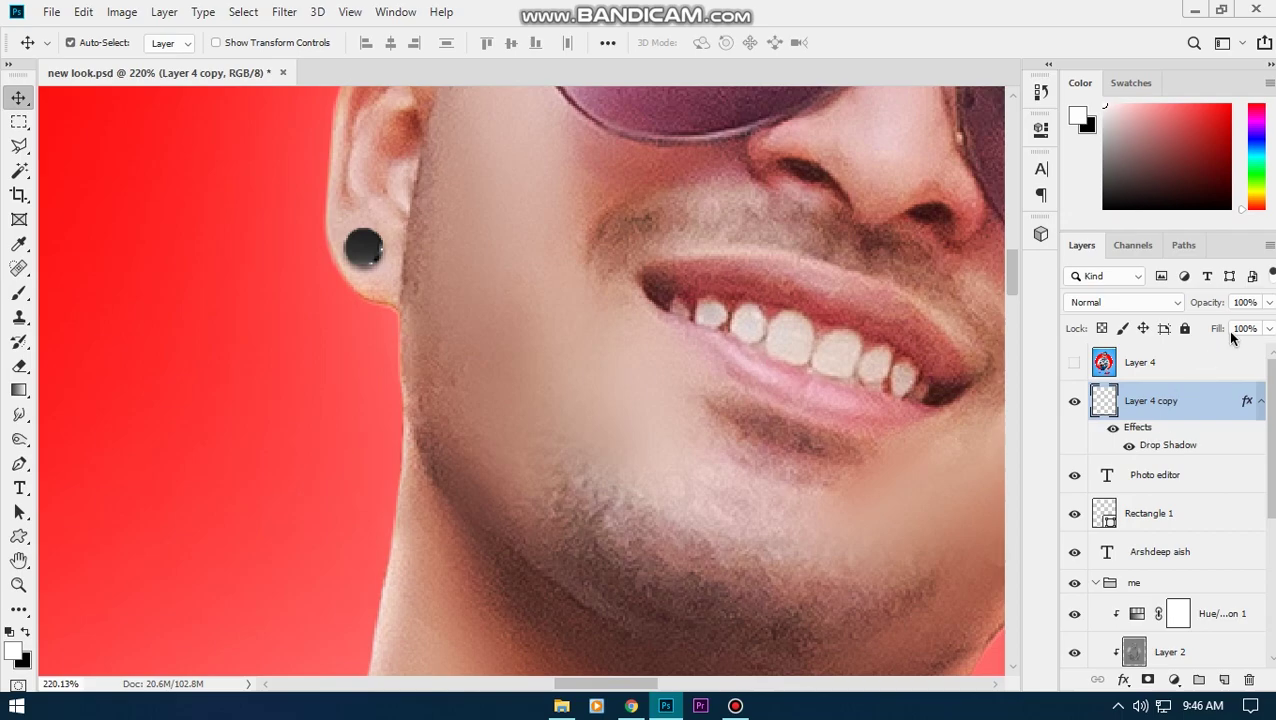
# - Give Layer 4 copy's studs a drop shadow: 56% opacity, 2 px distance, 3 px size
pyautogui.doubleClick(1172, 446)
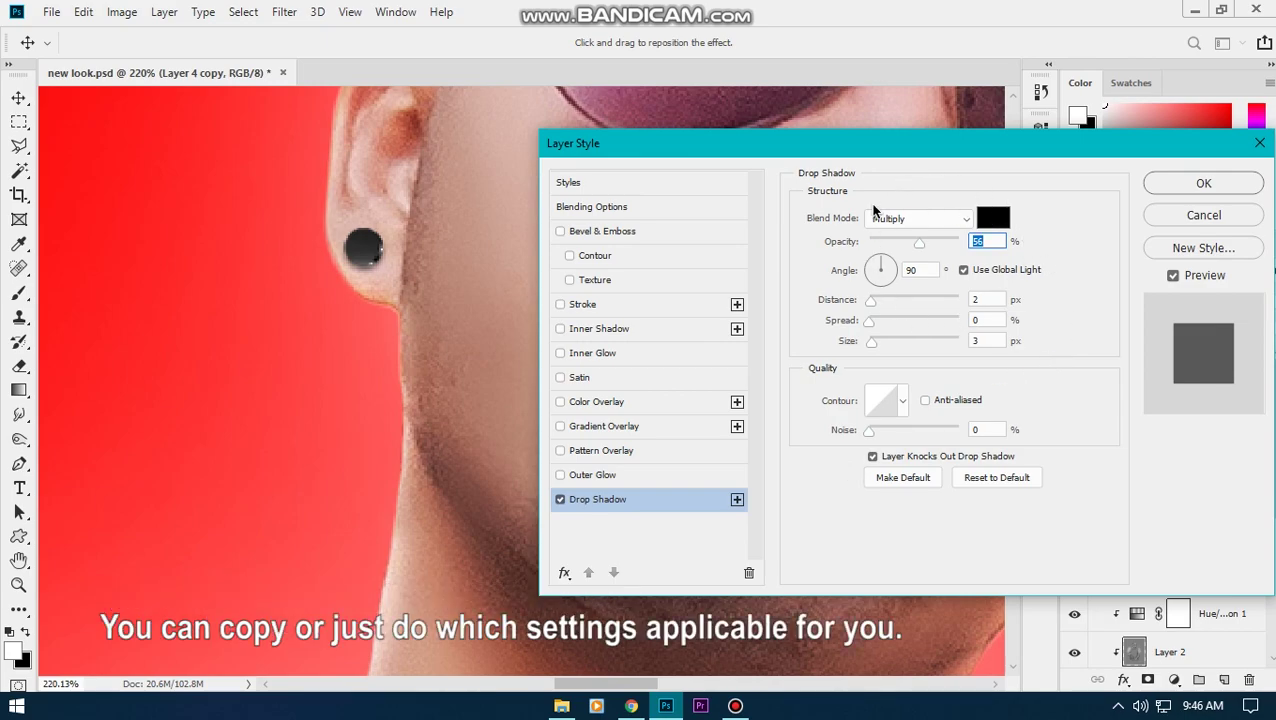
pyautogui.click(1052, 253)
pyautogui.click(988, 241)
pyautogui.click(988, 299)
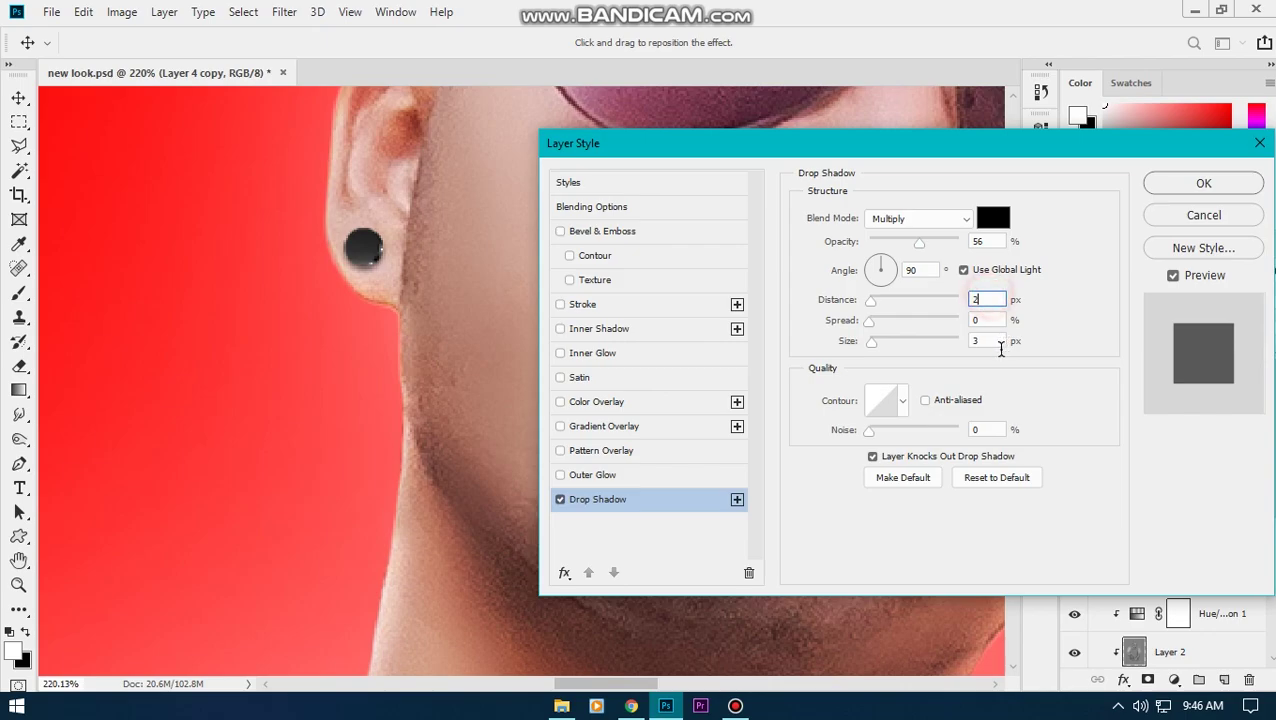
pyautogui.click(990, 341)
pyautogui.click(1176, 192)
pyautogui.hotkey('ctrl', '0')
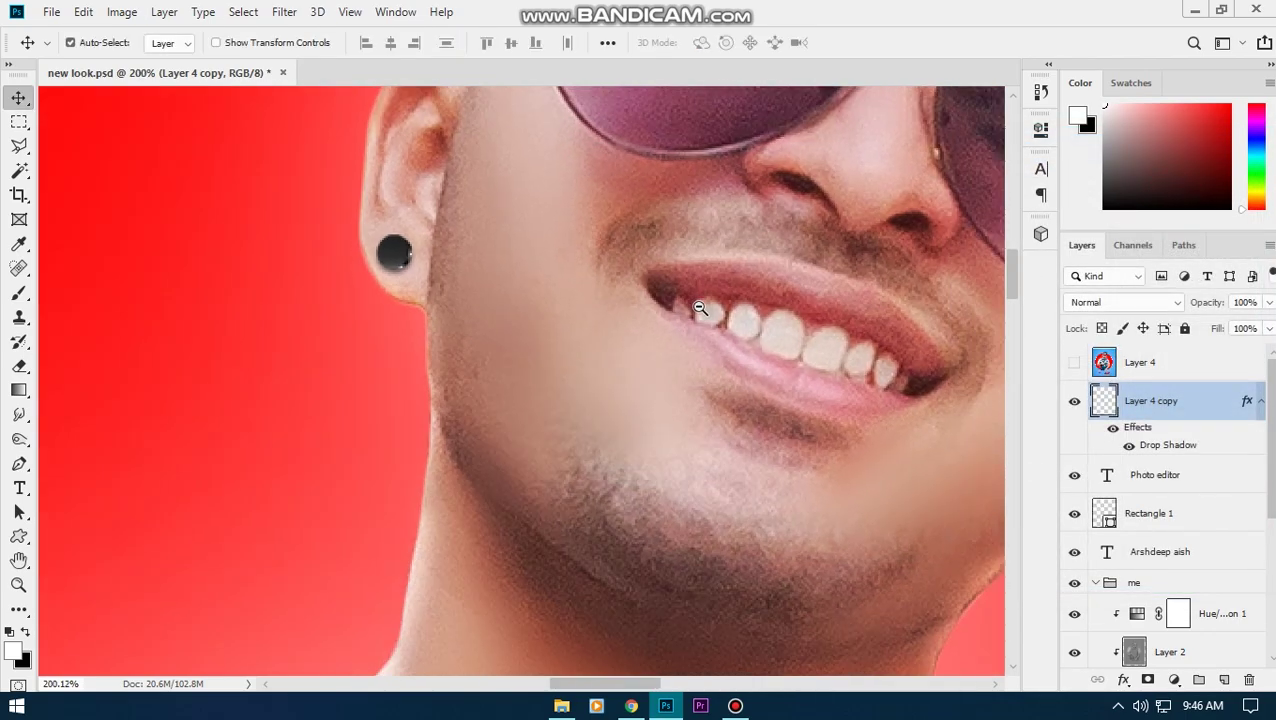
# - Collapse the stud layer's effects, then show and select the merged Layer 4
pyautogui.click(1262, 402)
pyautogui.click(1074, 363)
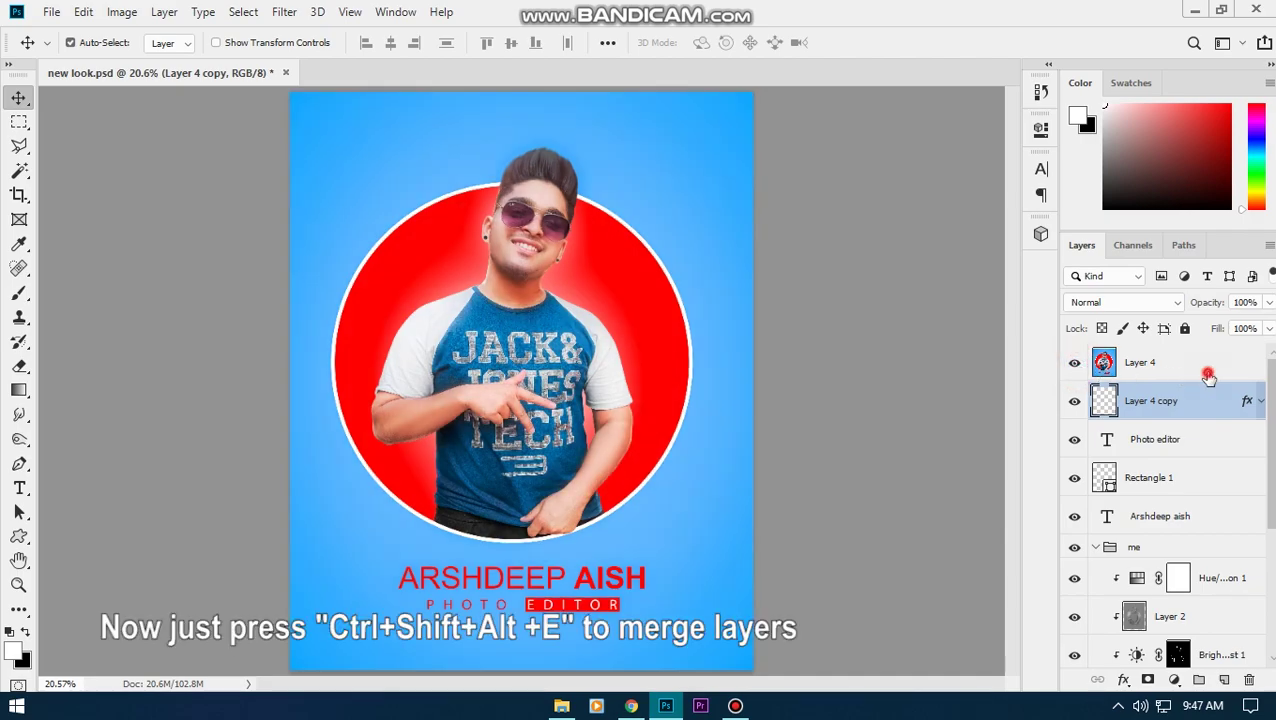
pyautogui.click(1208, 375)
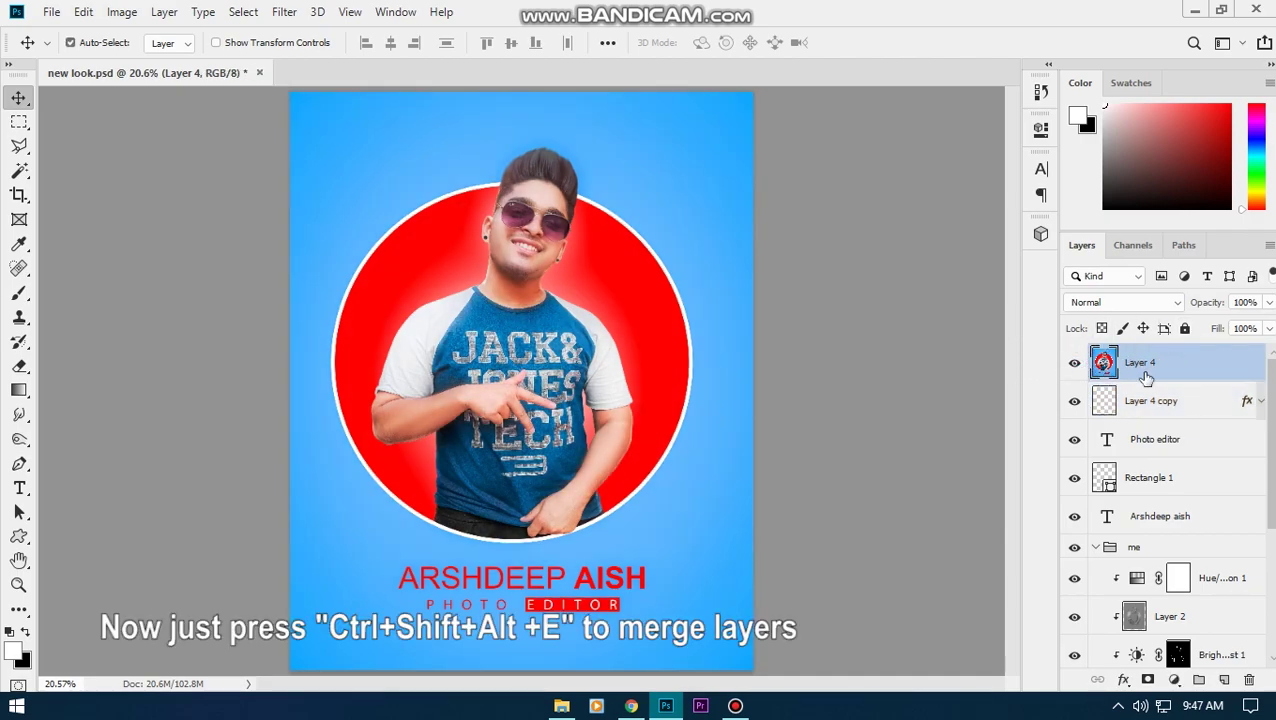
pyautogui.click(284, 12)
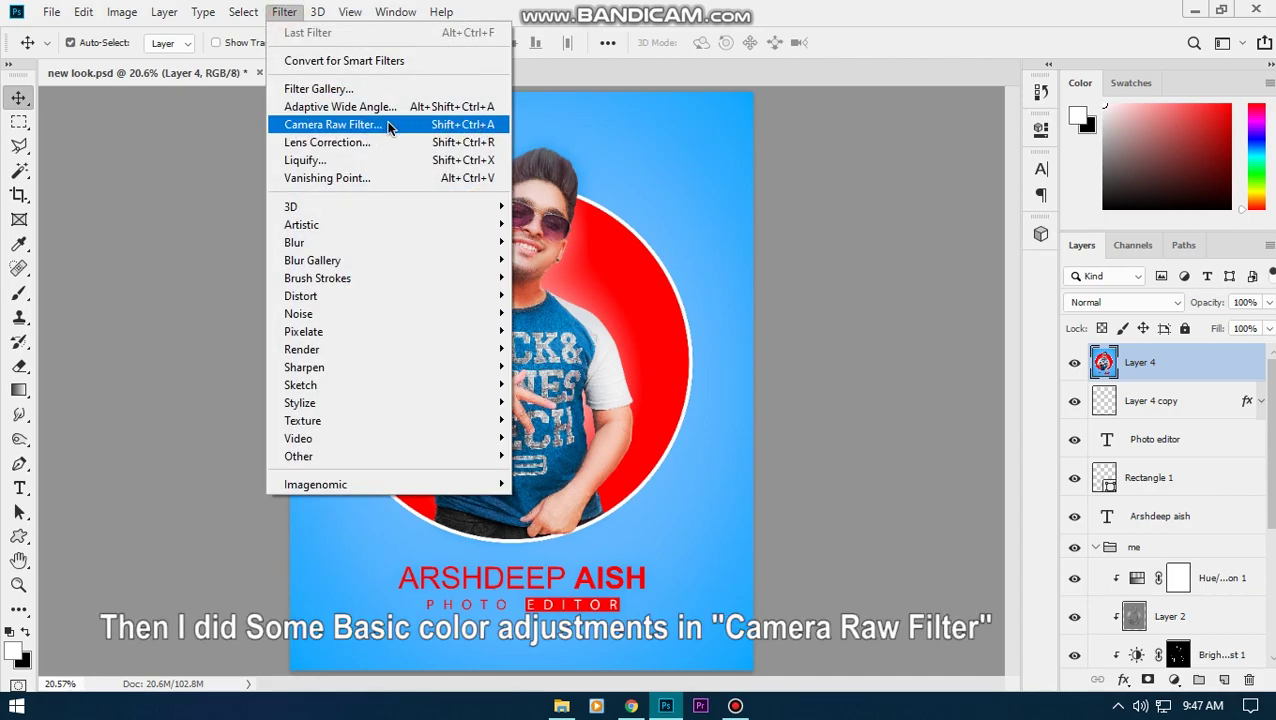
pyautogui.click(877, 74)
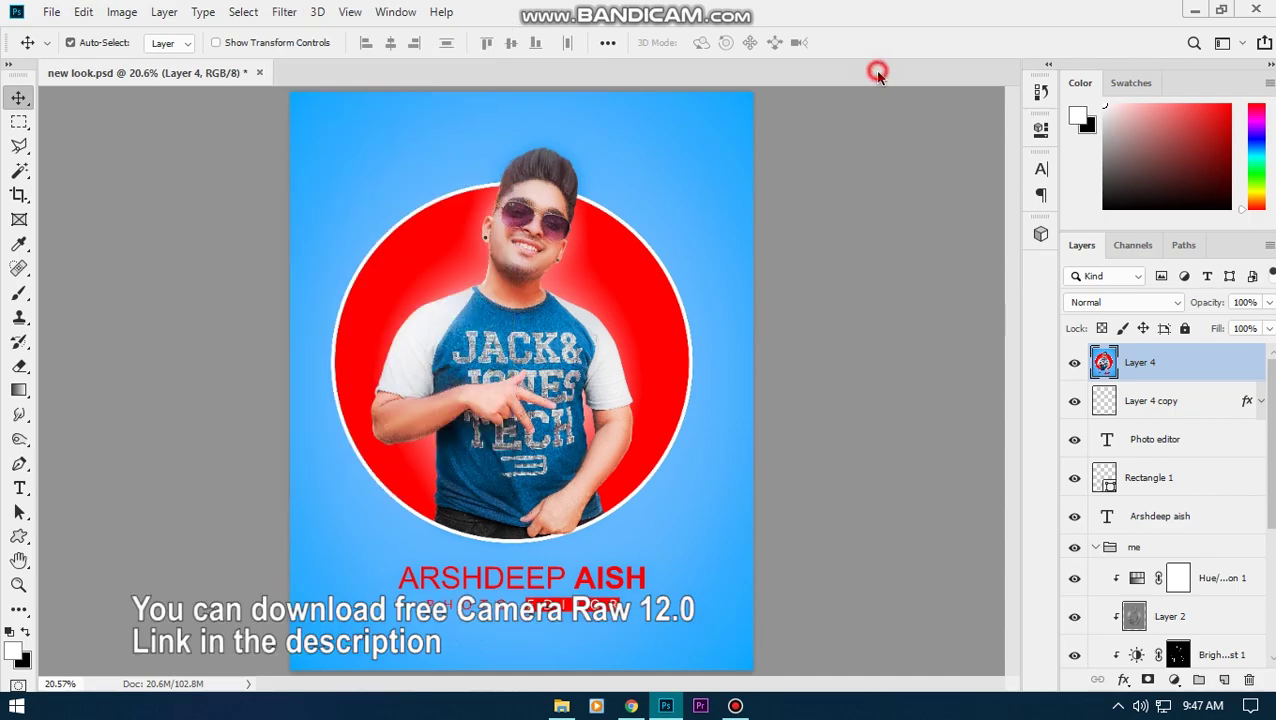
pyautogui.scroll(5, 532, 222)
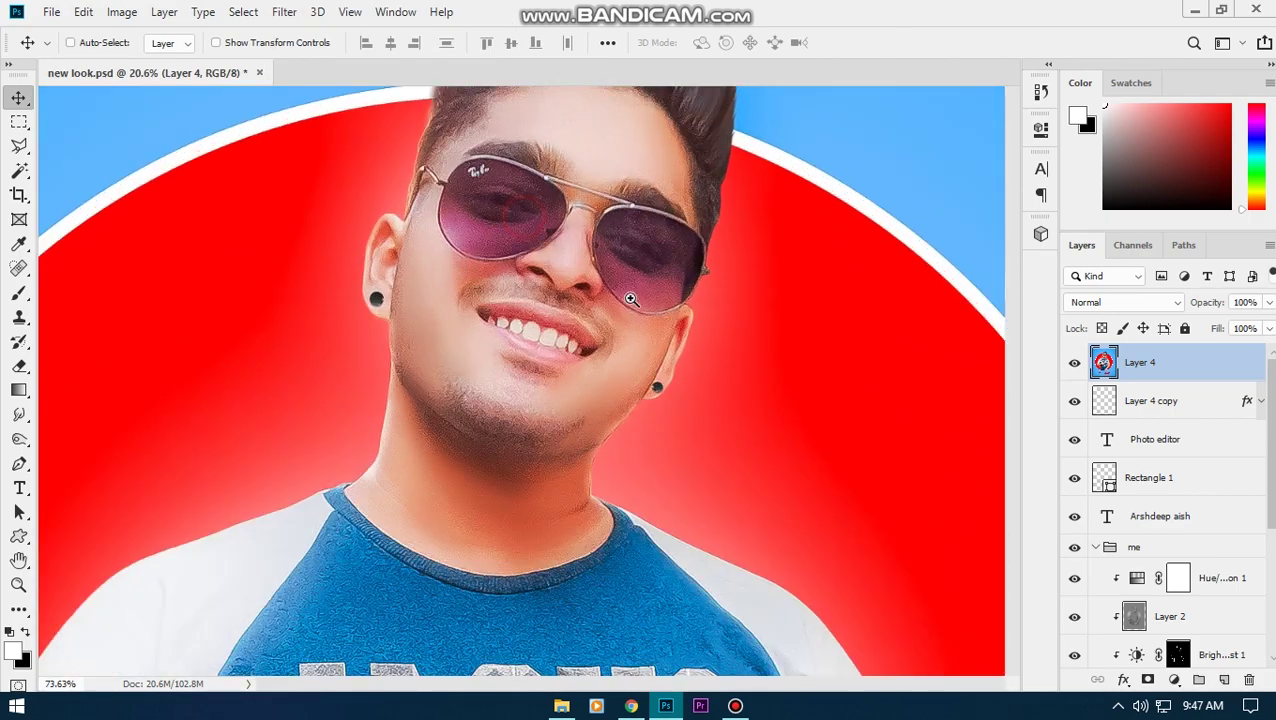
pyautogui.scroll(-8, 500, 240)
pyautogui.scroll(4, 495, 245)
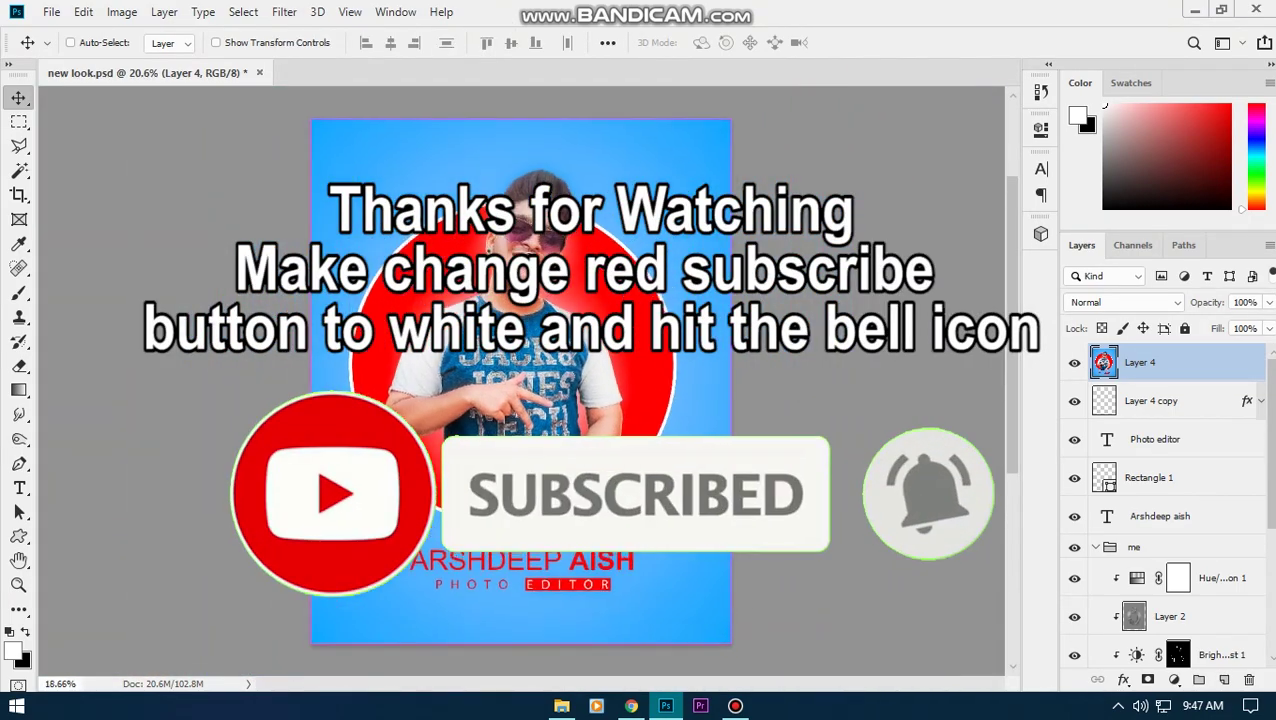